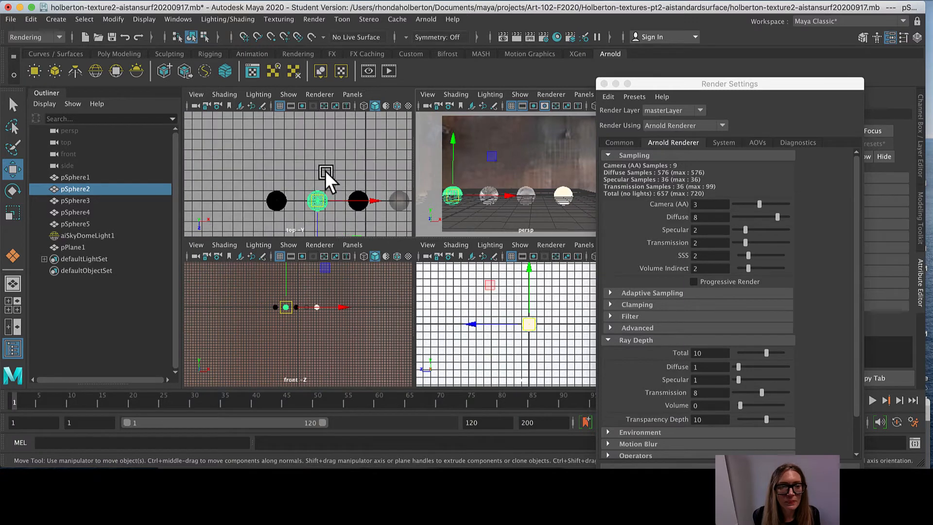
# Duplicate the second sphere in place and scale the copy uniformly to about 2.345.
pyautogui.scroll(-2, 326, 177)
pyautogui.scroll(4, 326, 191)
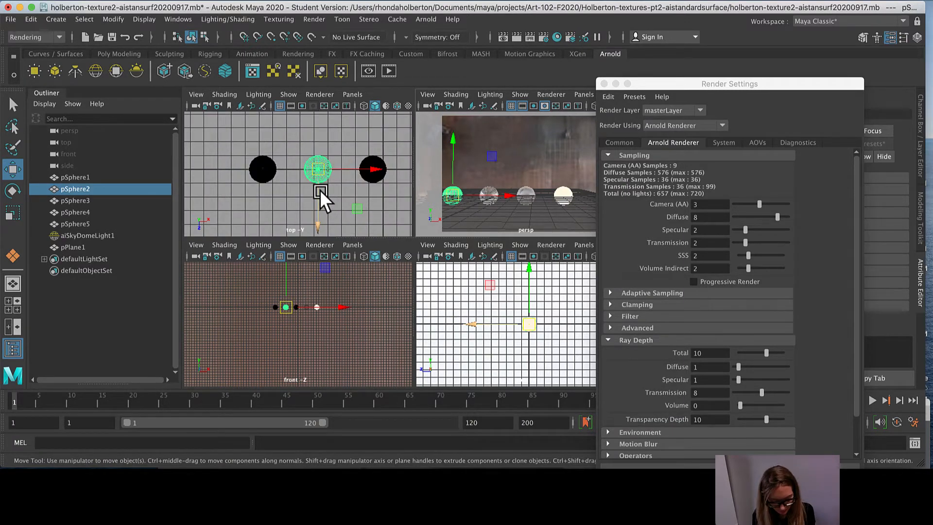
pyautogui.hotkey('ctrl', 'd')
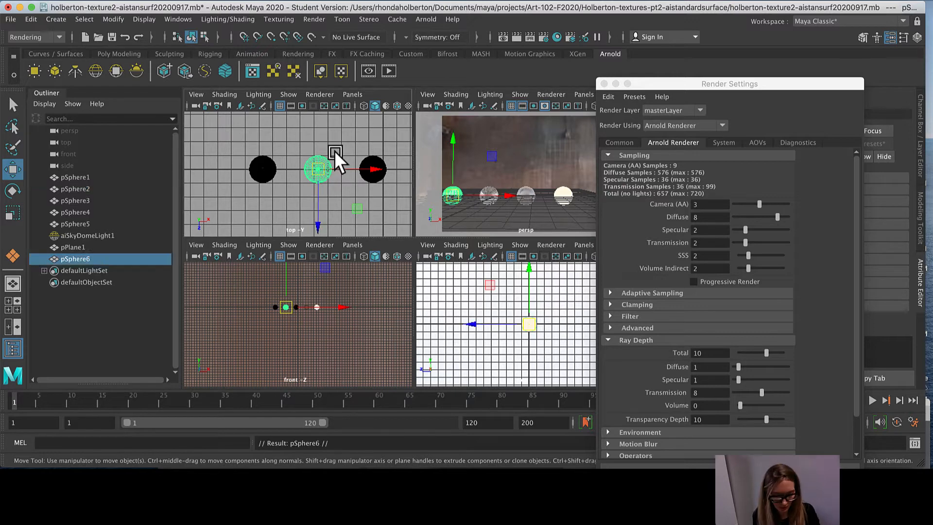
pyautogui.press('r')
pyautogui.moveTo(314, 177); pyautogui.dragTo(350, 211)
# Move the ground plane down so it sits below the enlarged sphere.
pyautogui.click(495, 202)
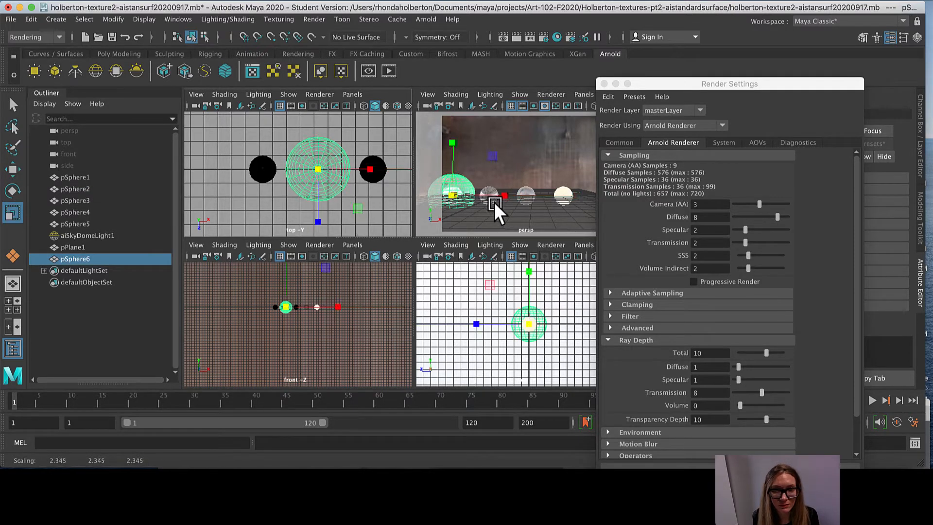
pyautogui.press('w')
pyautogui.moveTo(483, 137); pyautogui.dragTo(489, 165)
# Frame the nested spheres in the perspective view and start a live IPR render in Arnold RenderView.
pyautogui.scroll(5, 504, 196)
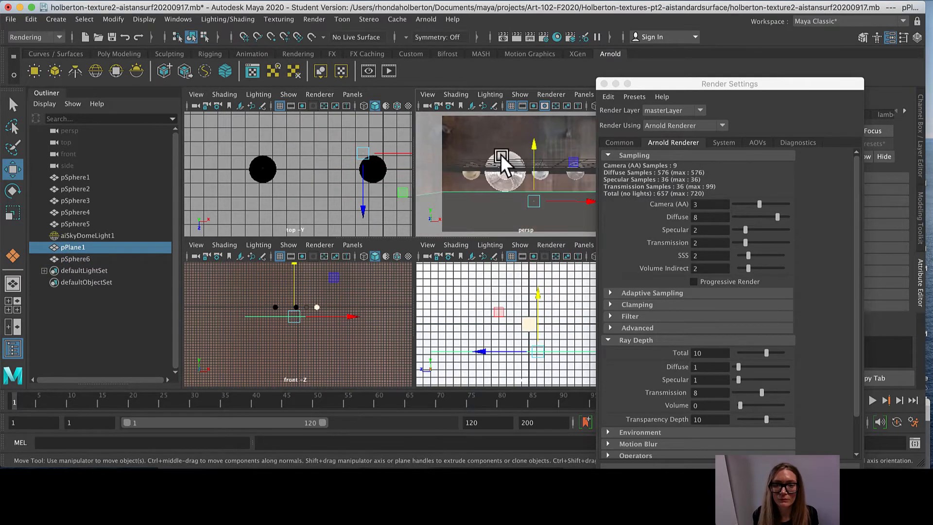
pyautogui.scroll(5, 501, 156)
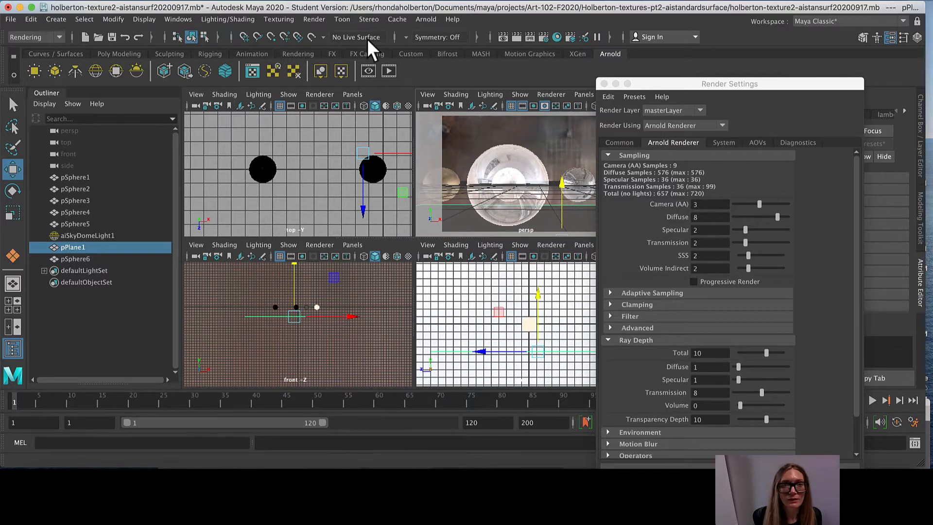
pyautogui.click(314, 19)
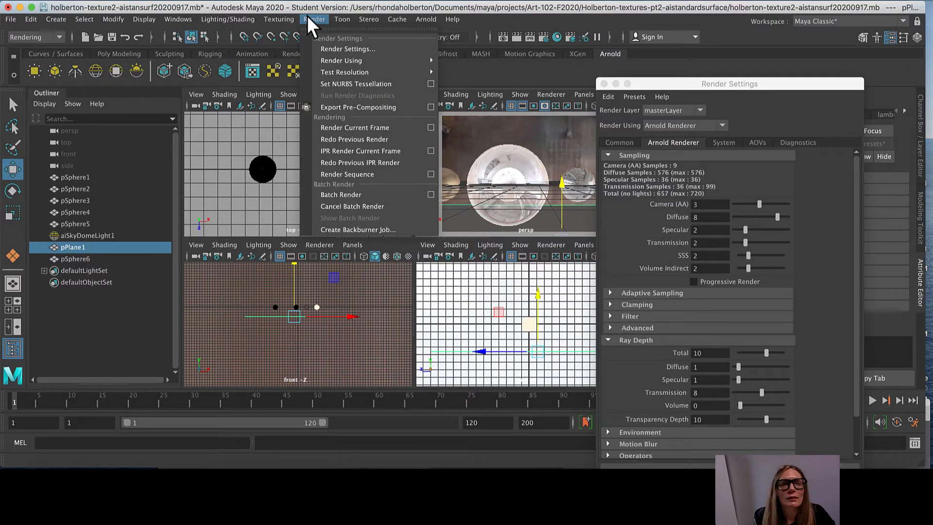
pyautogui.click(314, 19)
pyautogui.click(426, 19)
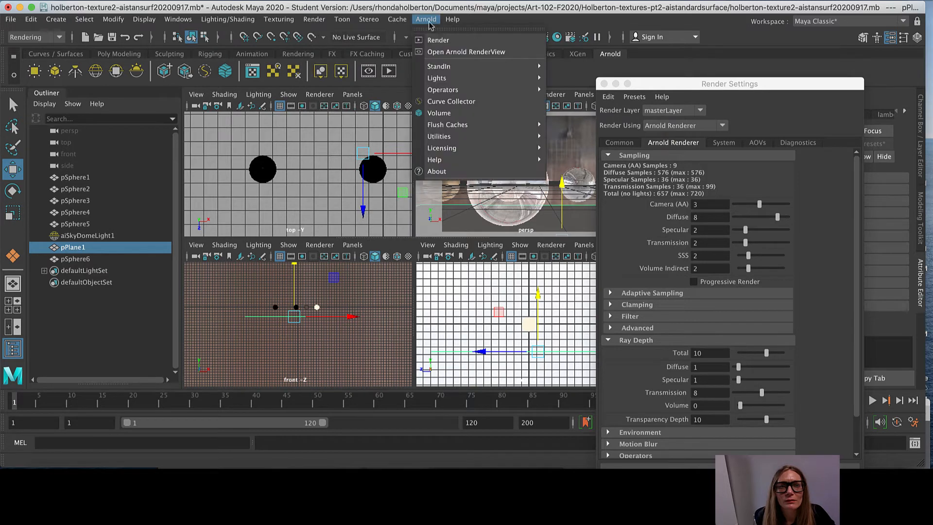
pyautogui.click(446, 53)
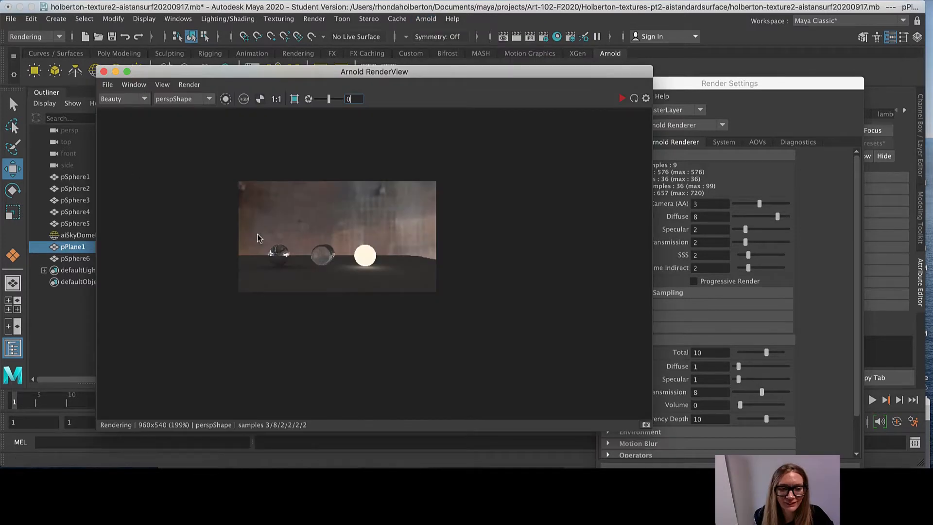
pyautogui.click(189, 85)
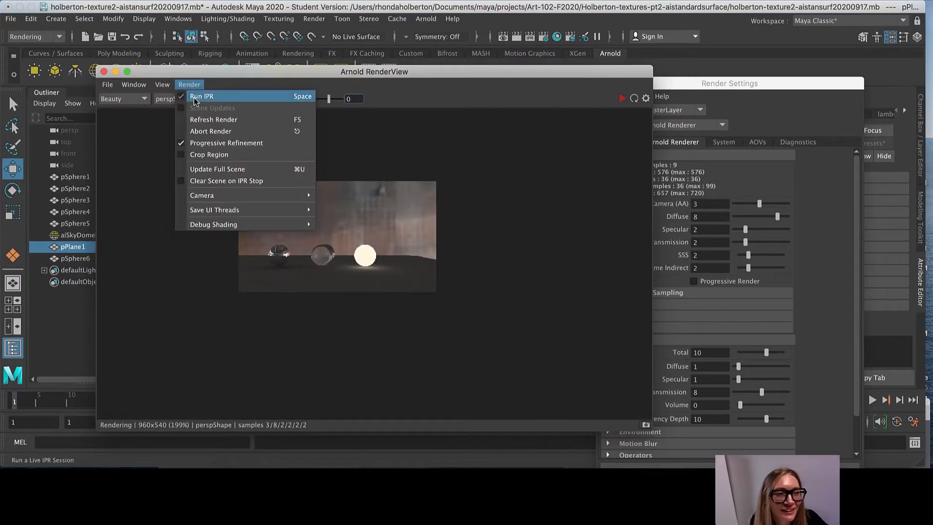
pyautogui.click(197, 97)
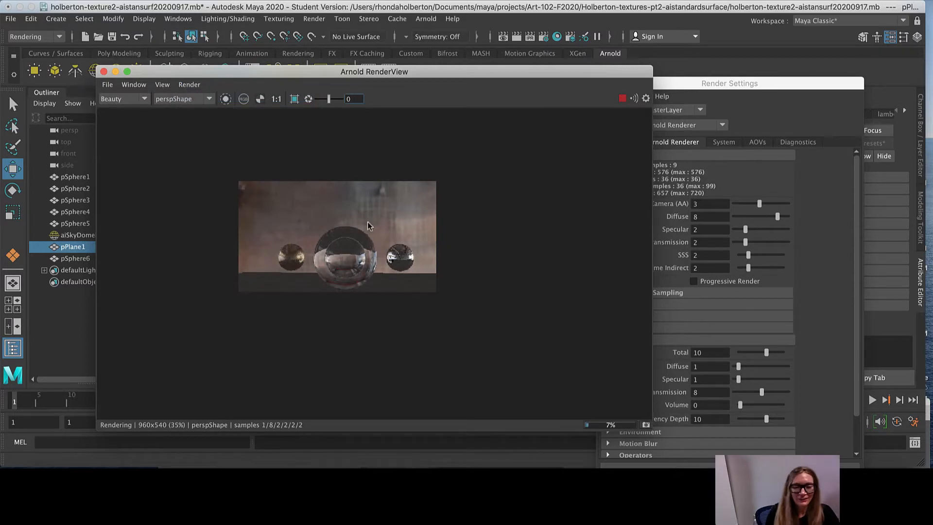
# Place the render window beside the render settings and show the rendered image at 1:1 size.
pyautogui.moveTo(475, 74); pyautogui.dragTo(427, 80)
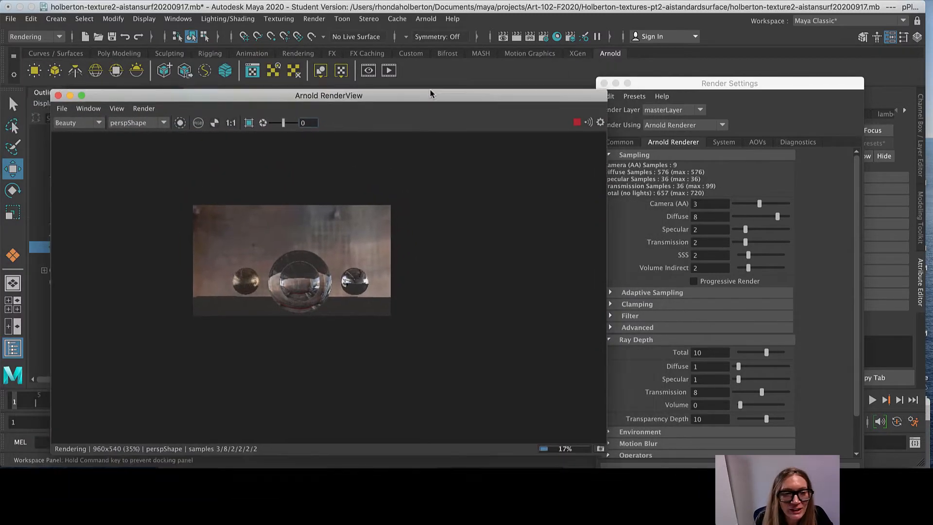
pyautogui.click(150, 91)
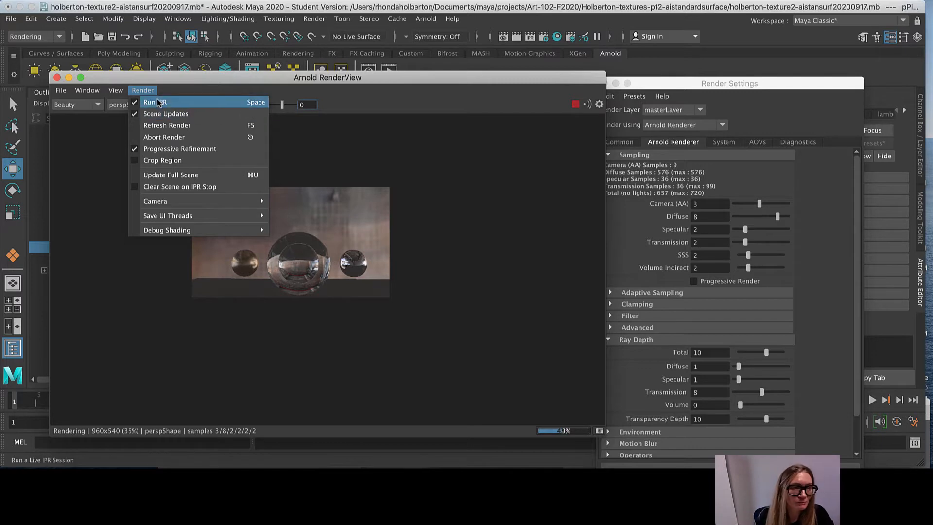
pyautogui.moveTo(87, 91)
pyautogui.press('h')
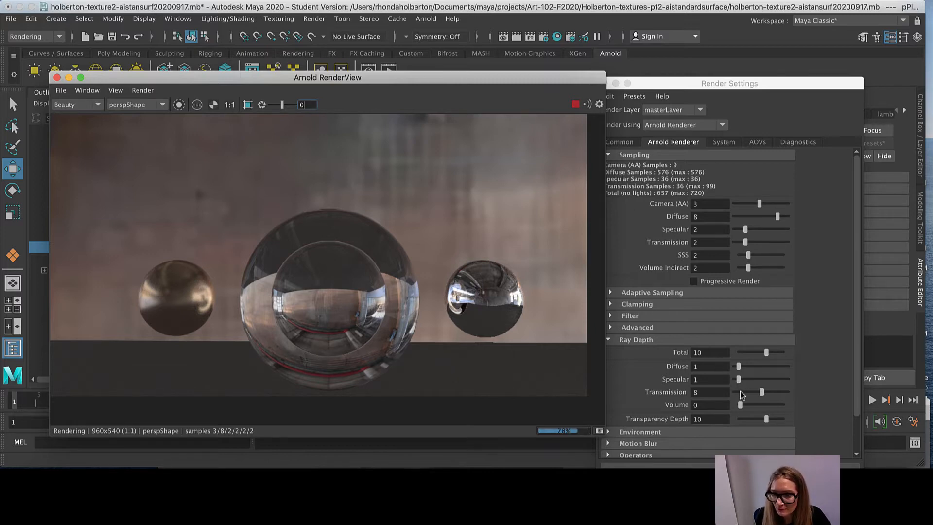
# Test the Ray Depth Transmission value at 0, followed by 1.
pyautogui.moveTo(761, 392); pyautogui.dragTo(727, 399)
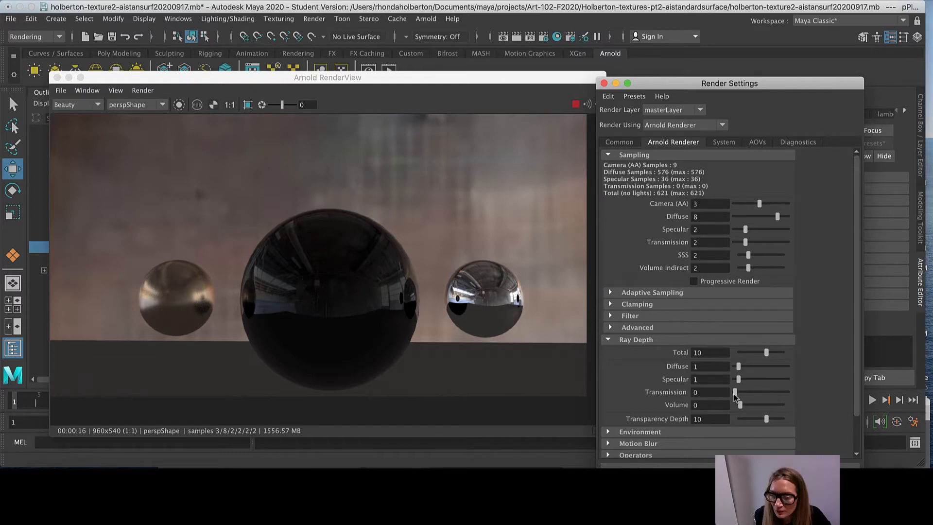
pyautogui.doubleClick(710, 392)
pyautogui.write('1')
pyautogui.press('Return')
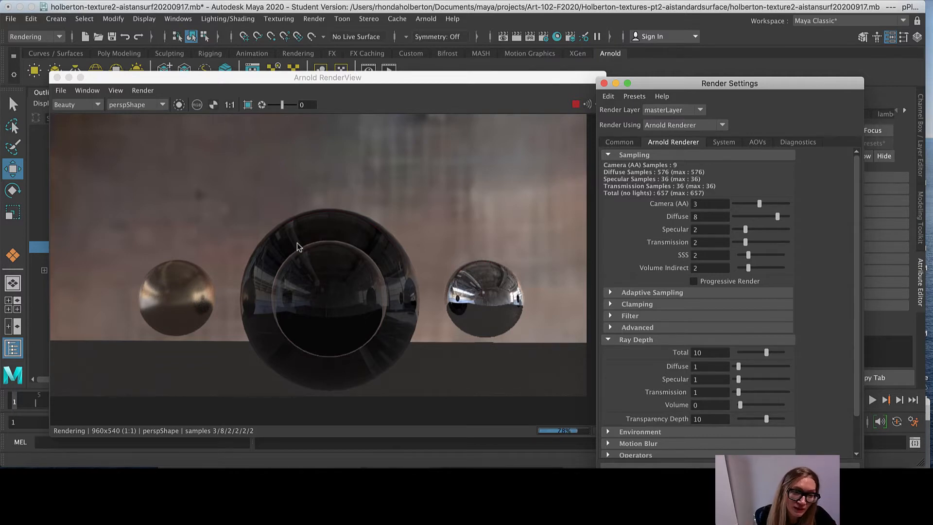
# Set the Ray Depth Specular value to 4 and the Ray Depth Transmission value to 2.
pyautogui.doubleClick(709, 379)
pyautogui.write('4')
pyautogui.press('Tab')
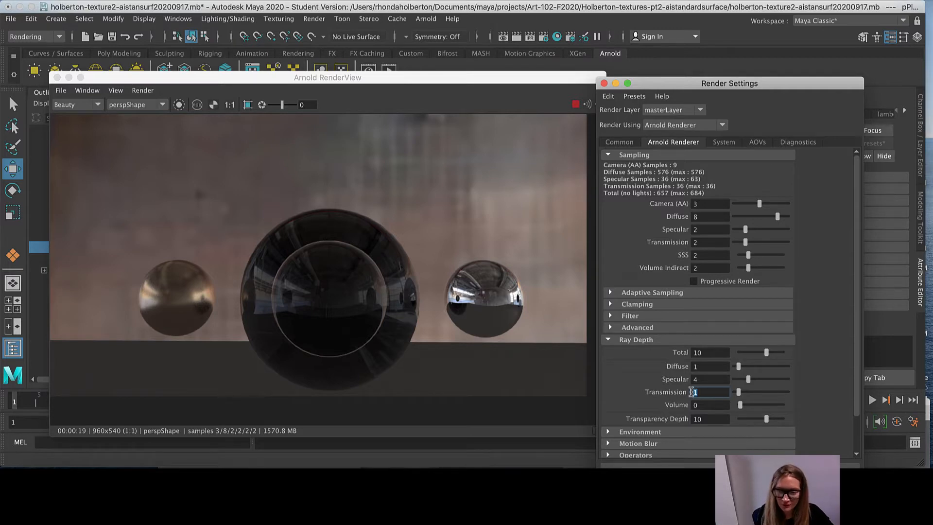
pyautogui.write('2')
pyautogui.press('Return')
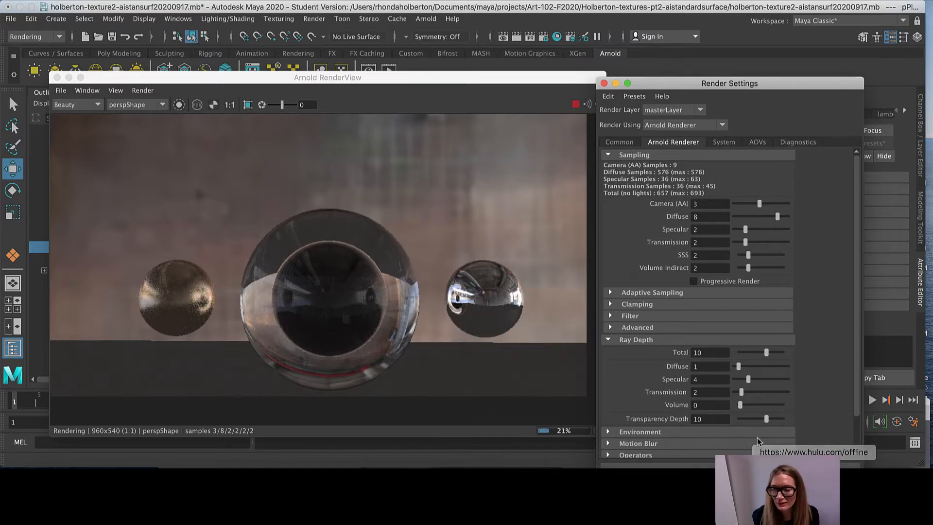
# Raise the Ray Depth Transmission value to 3 and finally to 4, updating the live render each time.
pyautogui.doubleClick(708, 392)
pyautogui.write('3')
pyautogui.press('Return')
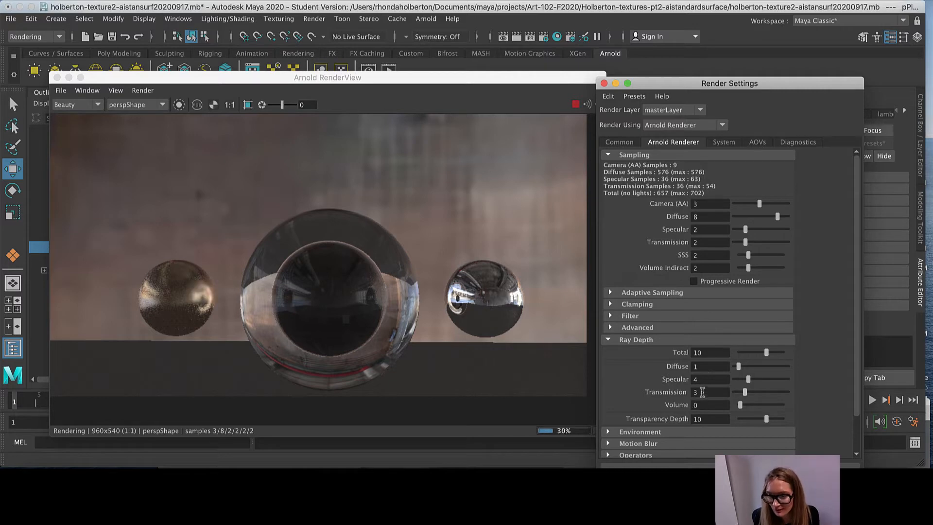
pyautogui.click(702, 392)
pyautogui.write('4')
pyautogui.press('Return')
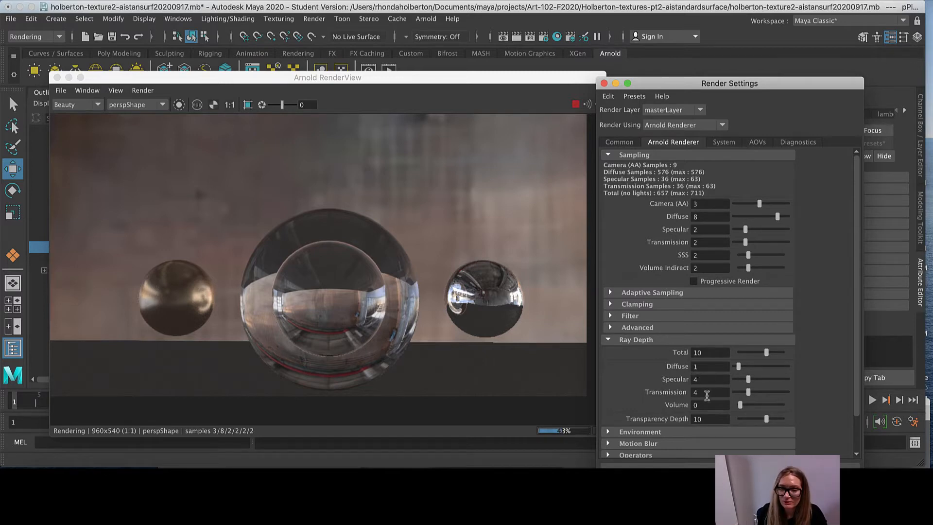
# Try a Ray Depth Specular value of 0 in the live render and restore it to 4.
pyautogui.moveTo(711, 381); pyautogui.dragTo(658, 381)
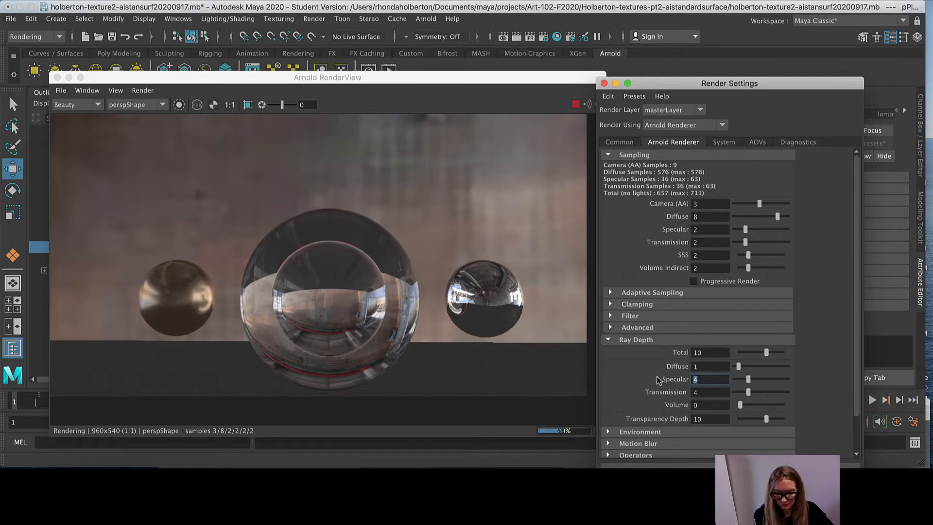
pyautogui.write('0')
pyautogui.press('Return')
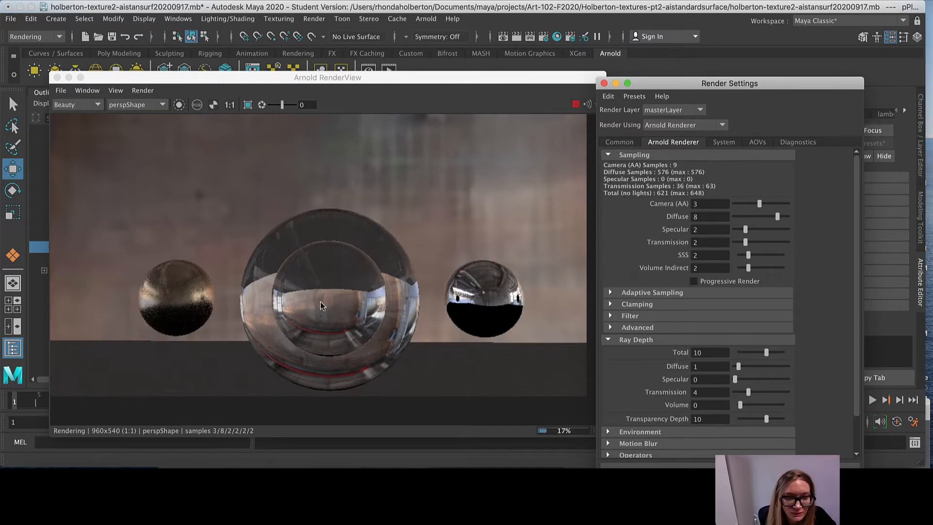
pyautogui.moveTo(703, 382); pyautogui.dragTo(632, 379)
pyautogui.write('4')
pyautogui.press('Return')
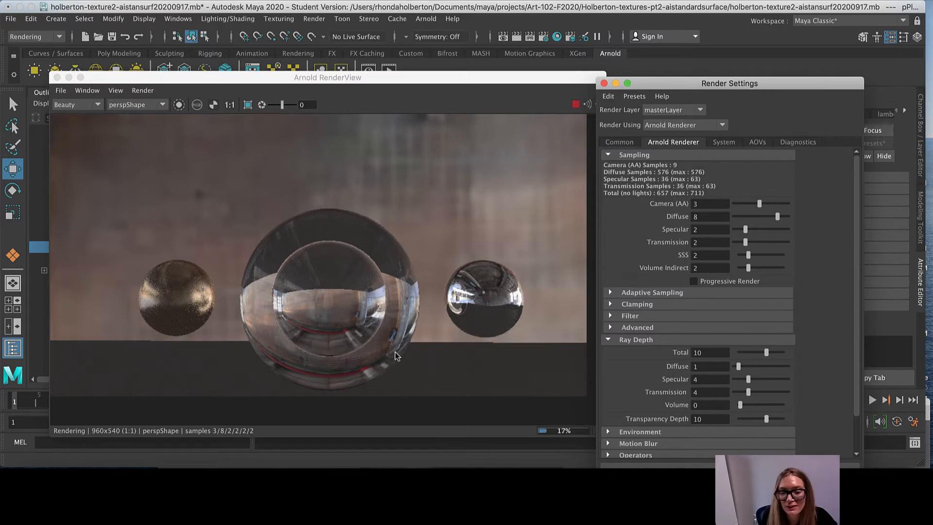
# Compare the reflections in the live render with Ray Depth Specular values of 1 and 5.
pyautogui.doubleClick(696, 380)
pyautogui.write('1')
pyautogui.press('Return')
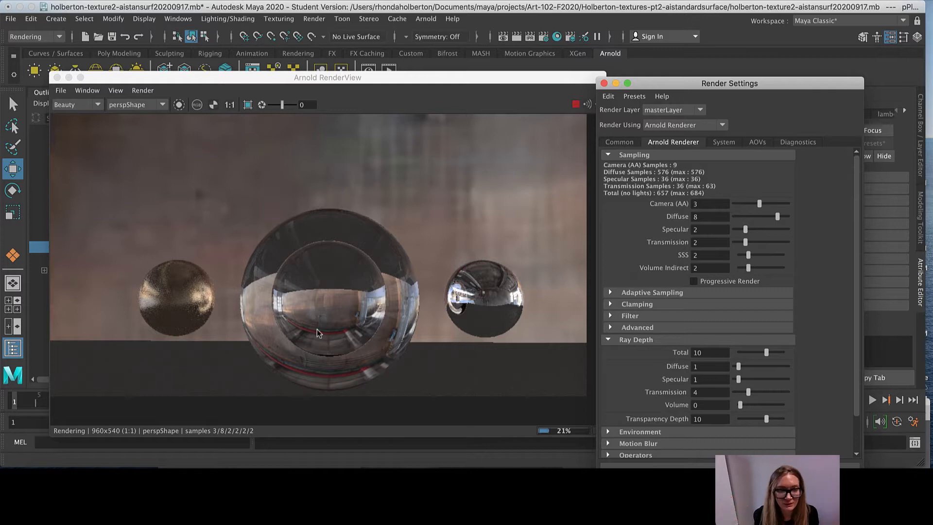
pyautogui.doubleClick(703, 379)
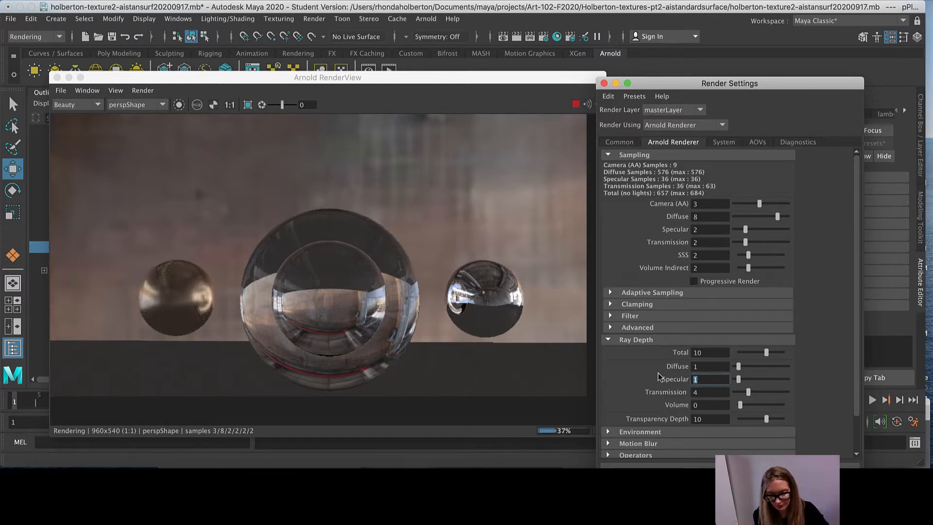
pyautogui.write('5')
pyautogui.press('Return')
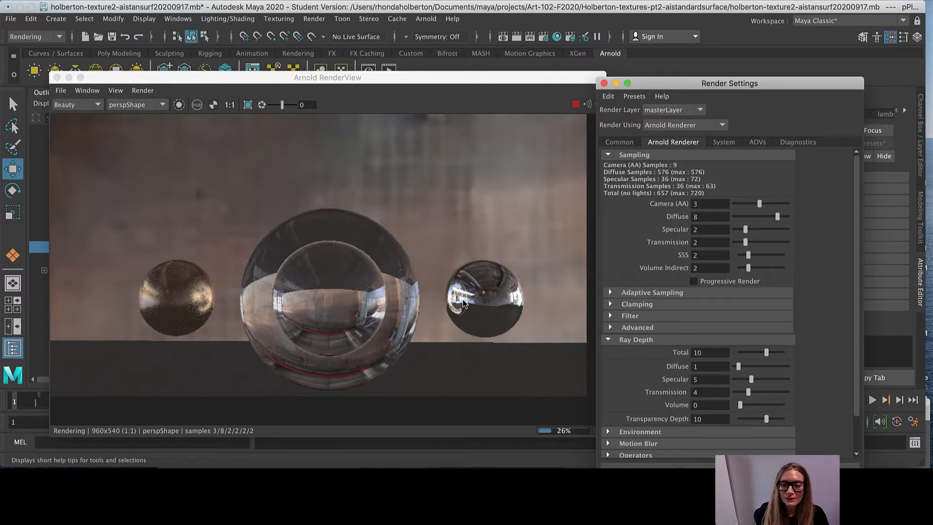
# Test the Ray Depth Specular value at 0, followed by 1, in the live render.
pyautogui.doubleClick(698, 380)
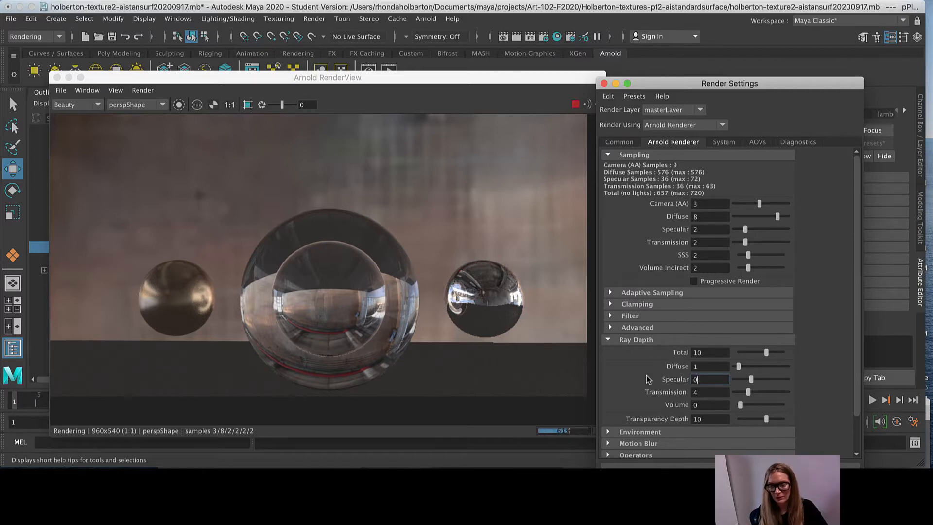
pyautogui.press('Return')
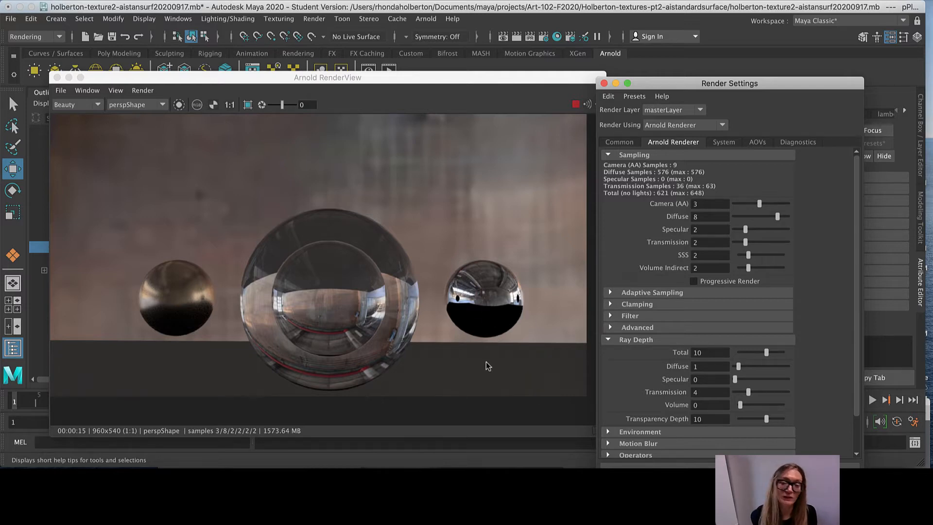
pyautogui.click(717, 379)
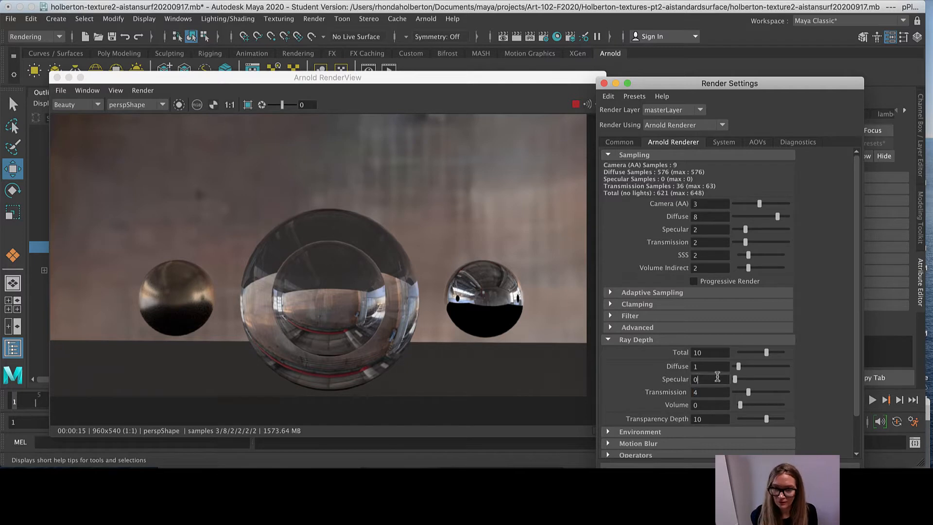
pyautogui.press('Return')
pyautogui.press('Return')
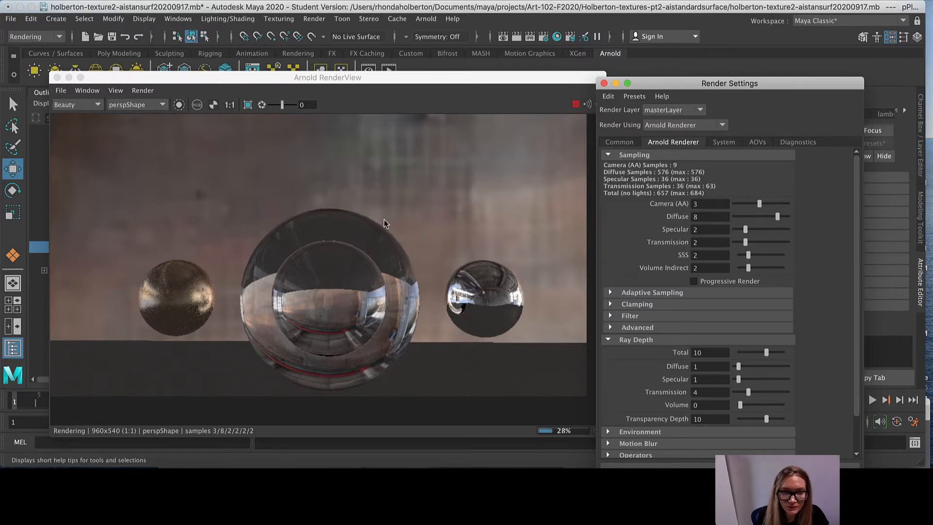
# Set the Ray Depth Specular value to 4.
pyautogui.moveTo(700, 379); pyautogui.dragTo(664, 382)
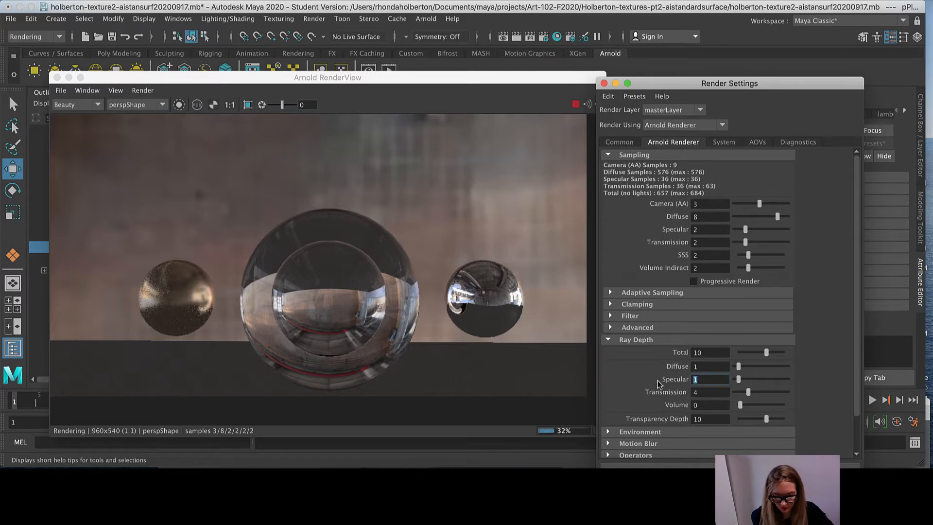
pyautogui.write('4')
pyautogui.press('Return')
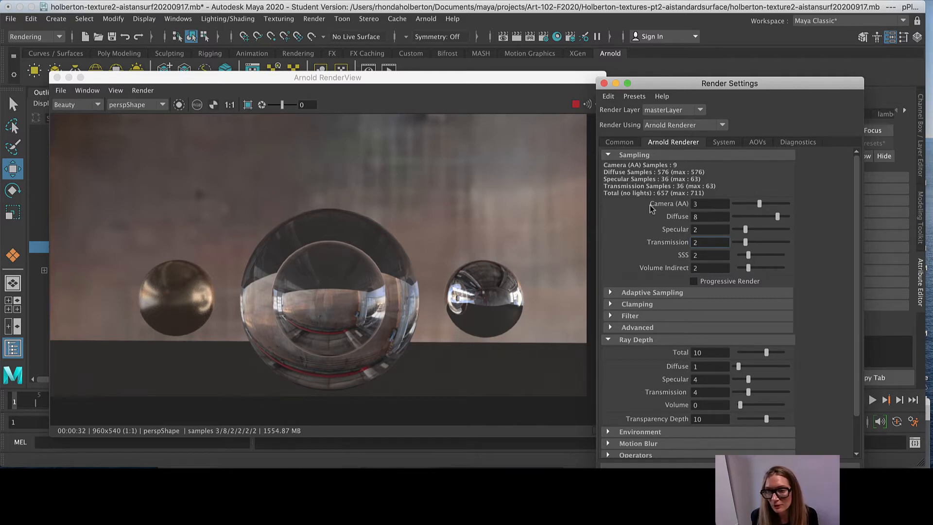
# Inspect the reflections on the chrome sphere up close and increase the Camera (AA) samples to 4.
pyautogui.scroll(5, 480, 322)
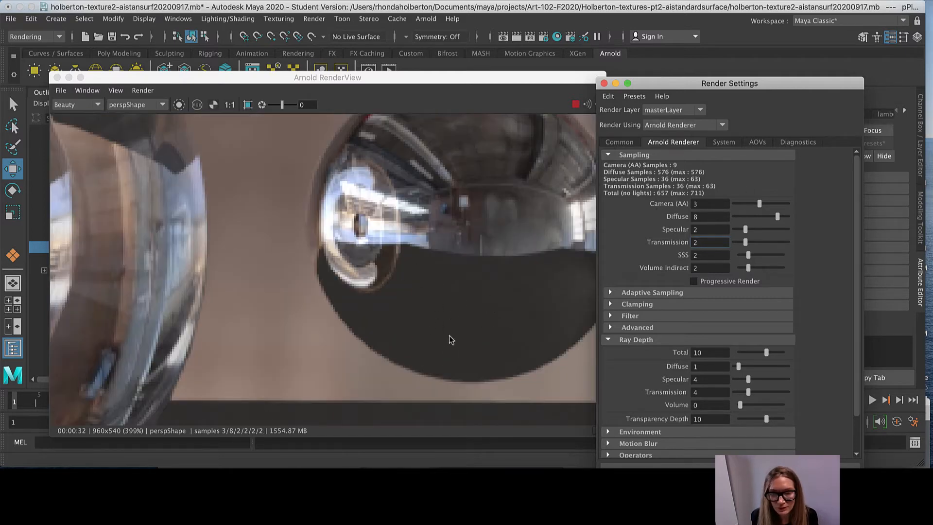
pyautogui.scroll(-5, 464, 322)
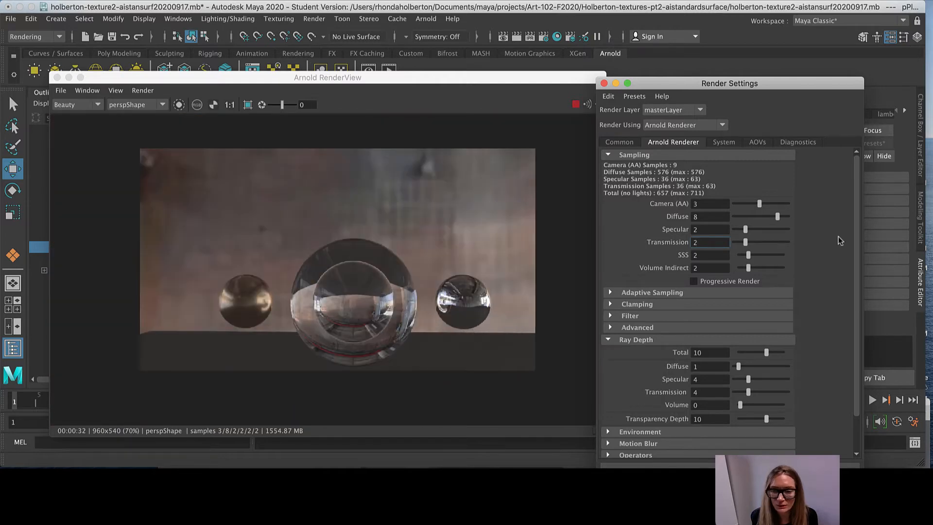
pyautogui.doubleClick(705, 216)
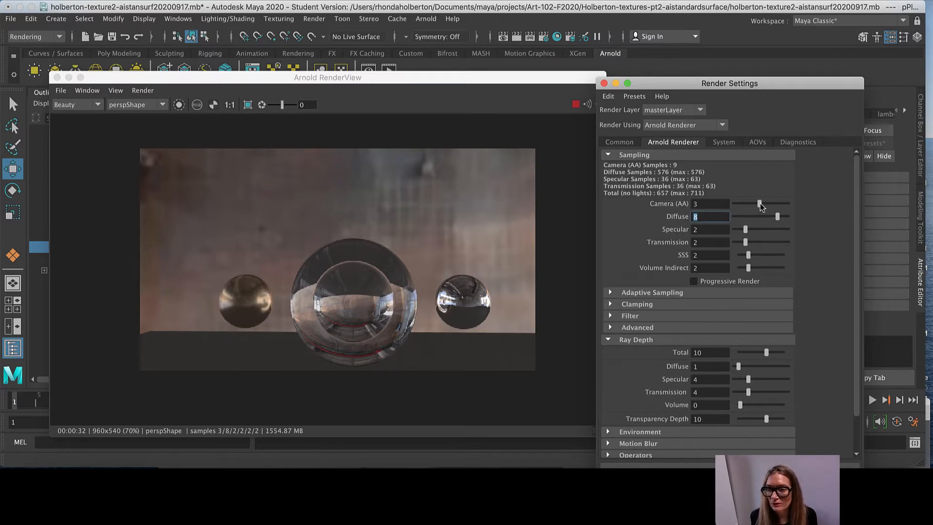
pyautogui.moveTo(761, 204); pyautogui.dragTo(763, 204)
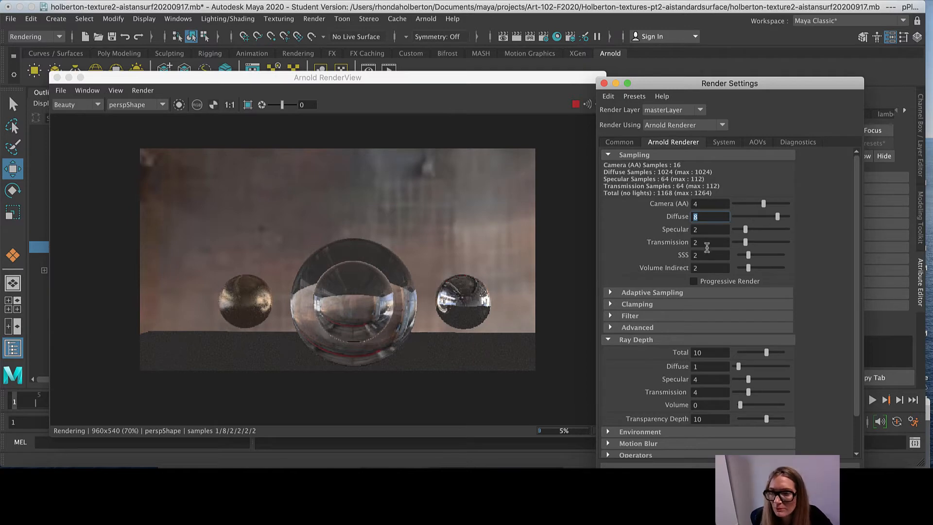
# Set the Diffuse sampling value to 10.
pyautogui.doubleClick(704, 221)
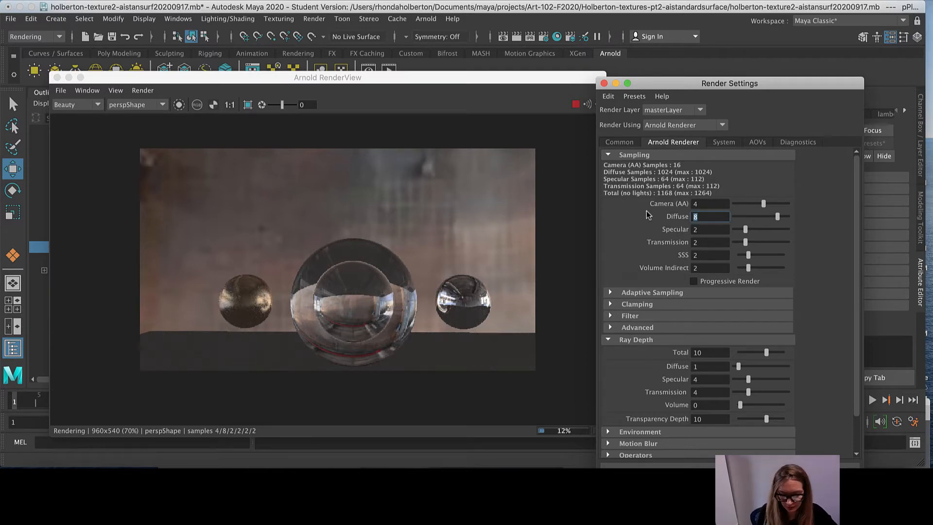
pyautogui.write('10')
pyautogui.press('Return')
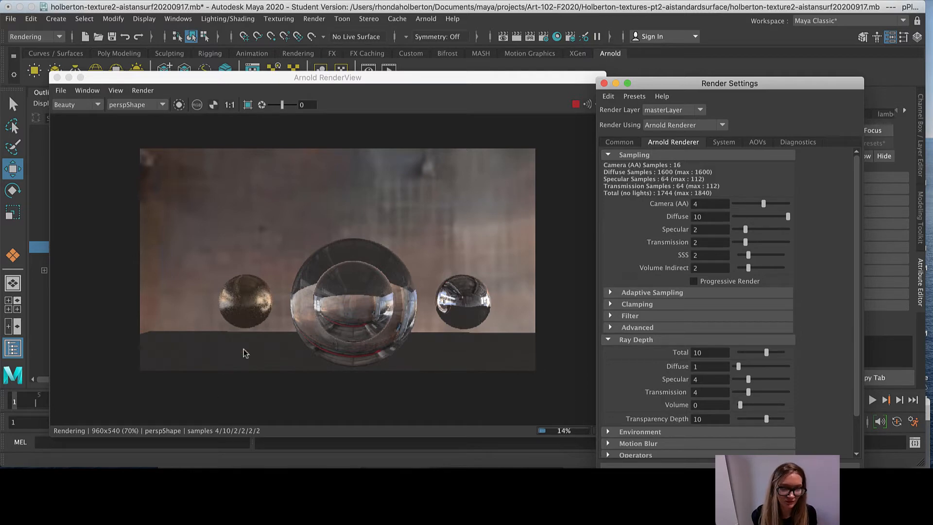
# Restrict the live render to a crop region around the gold metal sphere and inspect it up close.
pyautogui.click(247, 104)
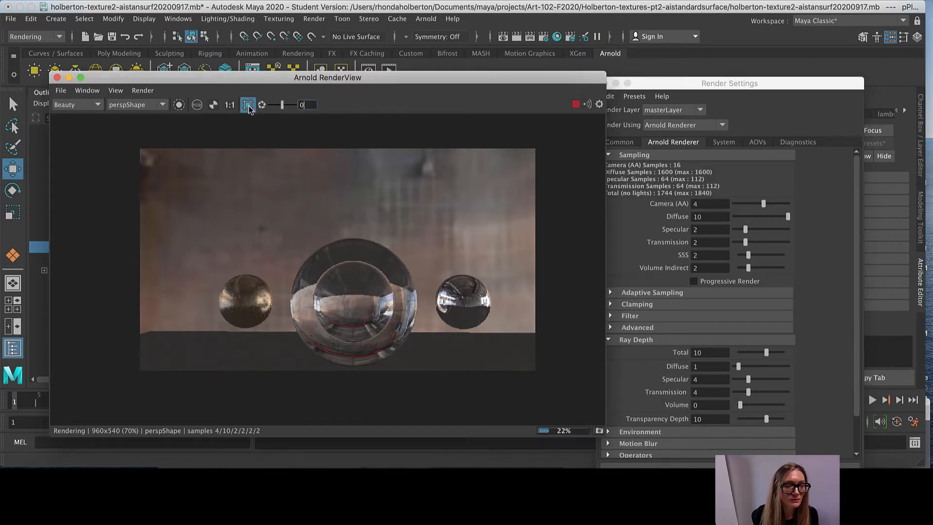
pyautogui.moveTo(199, 256); pyautogui.dragTo(284, 353)
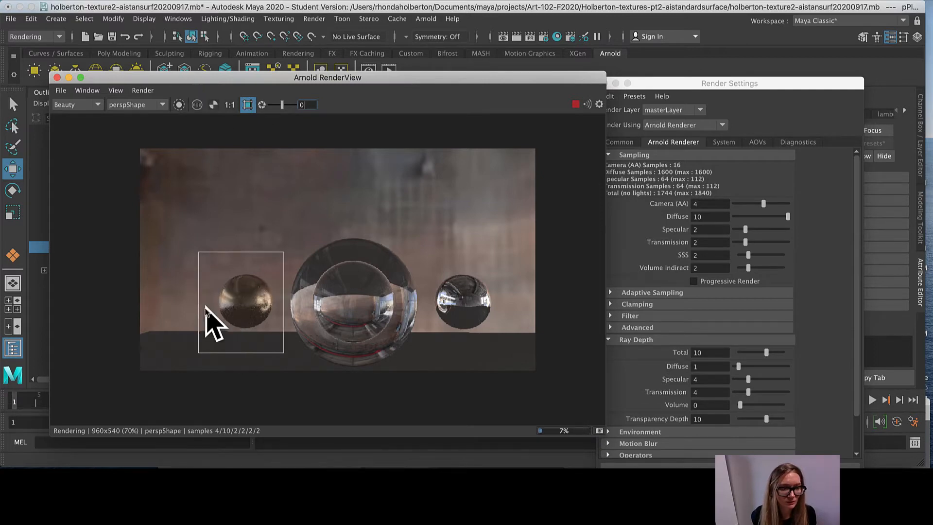
pyautogui.scroll(2, 219, 311)
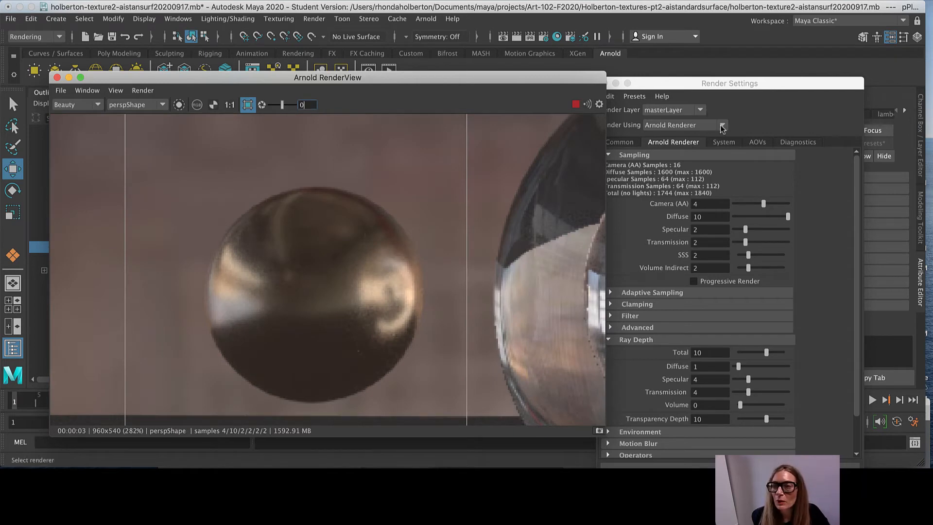
# Close the render settings and show the aiStandardSurface1 material attributes of the gold metal sphere.
pyautogui.click(731, 86)
pyautogui.moveTo(730, 86); pyautogui.dragTo(766, 57)
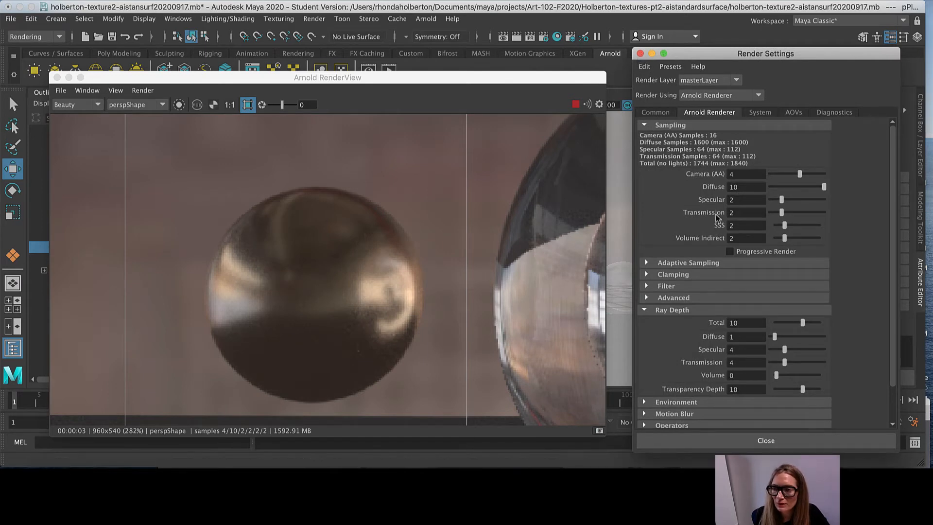
pyautogui.click(640, 54)
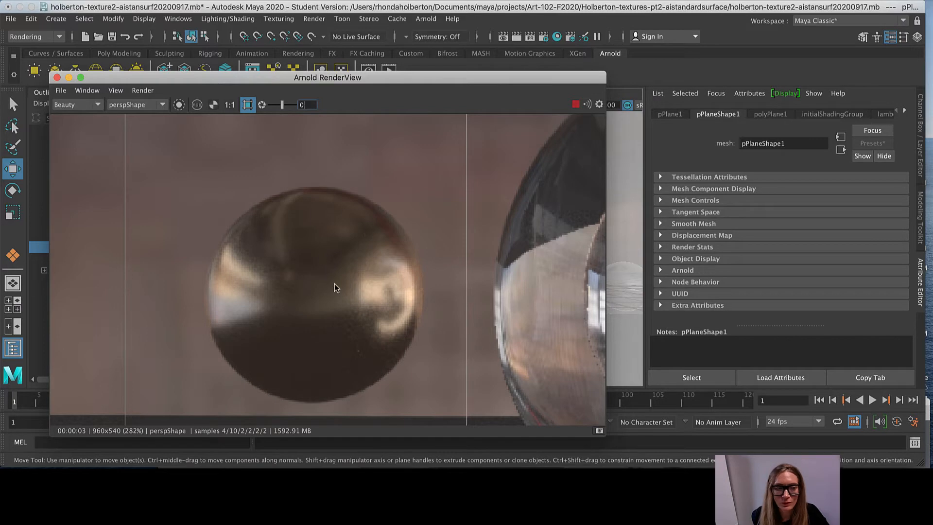
pyautogui.moveTo(270, 72); pyautogui.dragTo(255, 309)
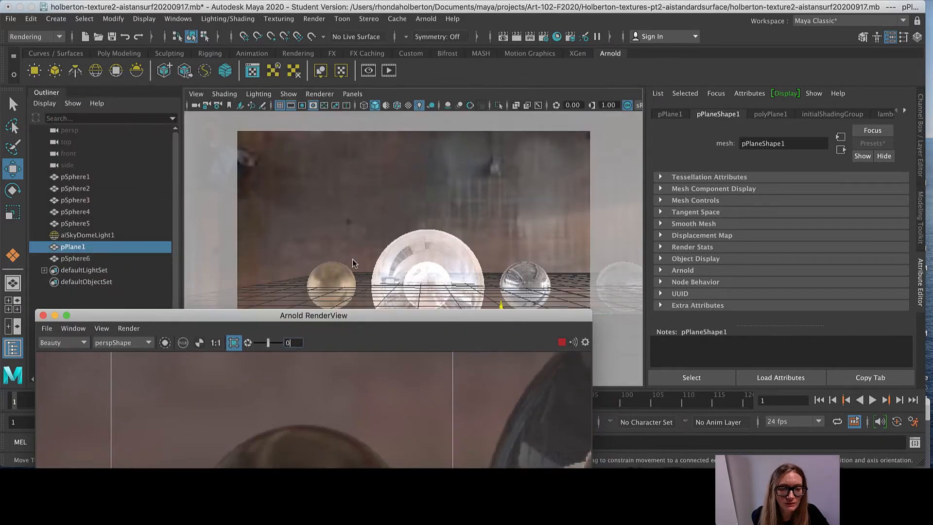
pyautogui.click(333, 276)
pyautogui.moveTo(434, 316); pyautogui.dragTo(452, 49)
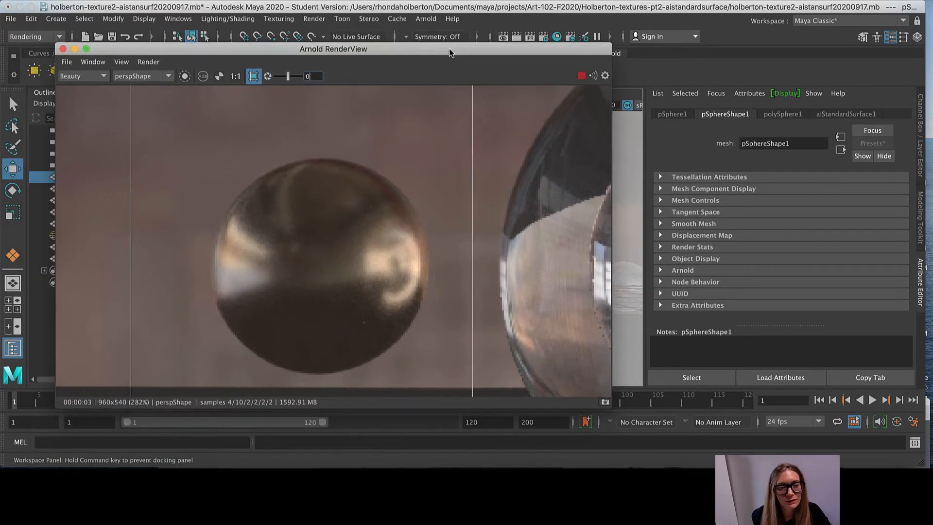
pyautogui.click(844, 117)
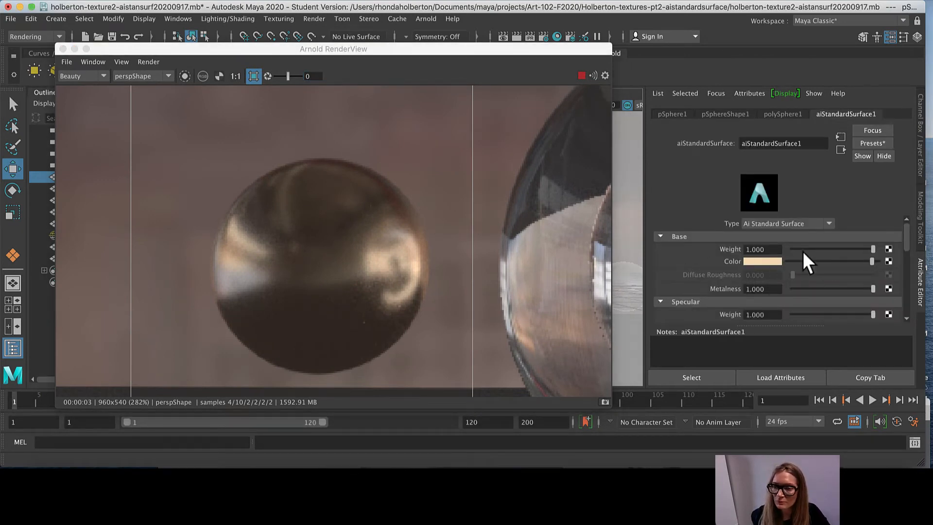
# Test the gold material's Metalness at 0, followed by 1, in the live render.
pyautogui.moveTo(871, 249)
pyautogui.mouseDown()
pyautogui.moveTo(773, 258)
pyautogui.moveTo(874, 252)
pyautogui.mouseUp()
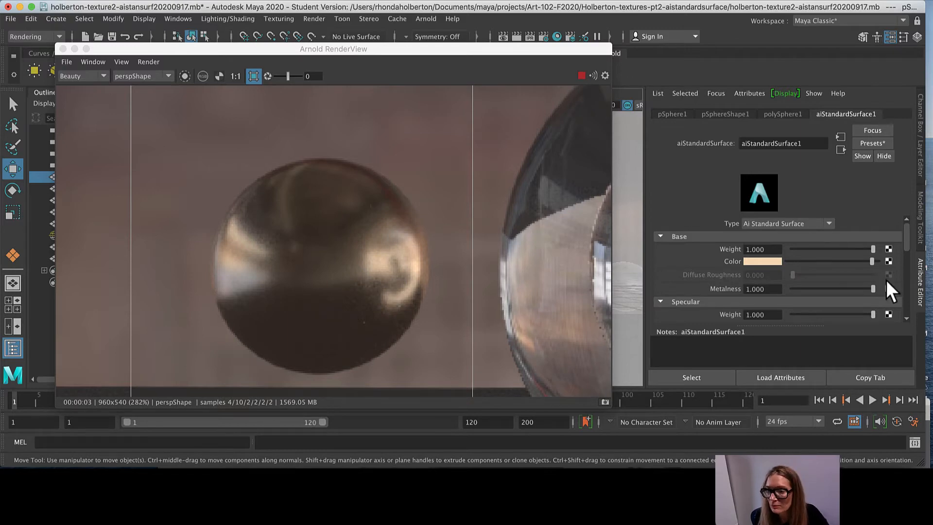
pyautogui.scroll(-5, 780, 296)
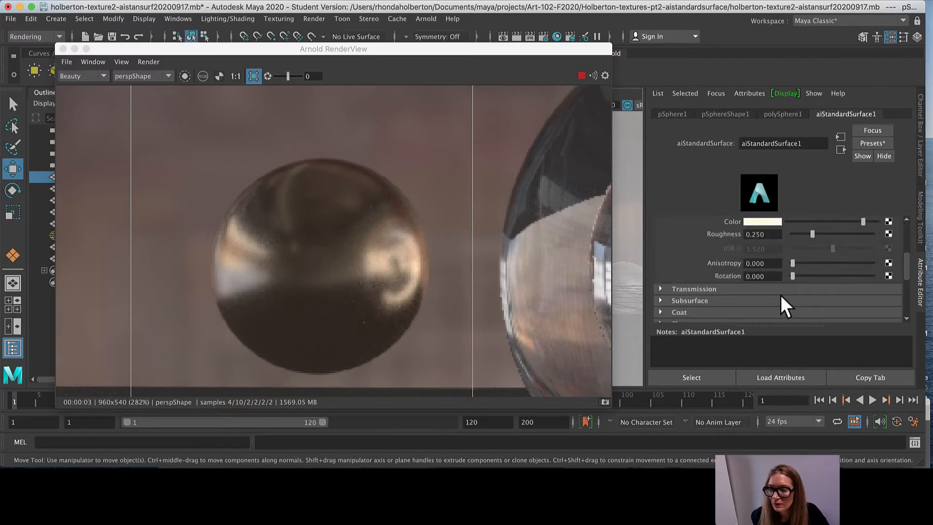
pyautogui.scroll(3, 780, 295)
pyautogui.moveTo(873, 254); pyautogui.dragTo(783, 258)
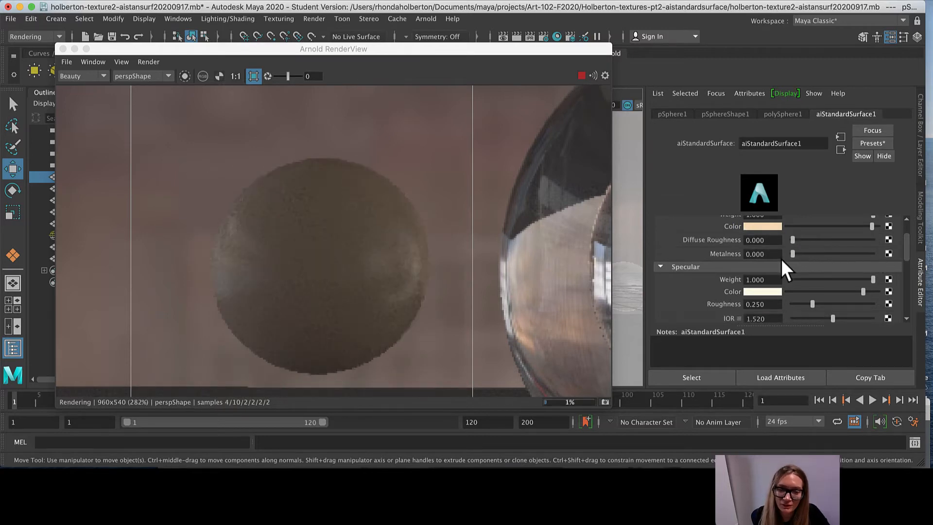
pyautogui.moveTo(783, 259); pyautogui.dragTo(874, 250)
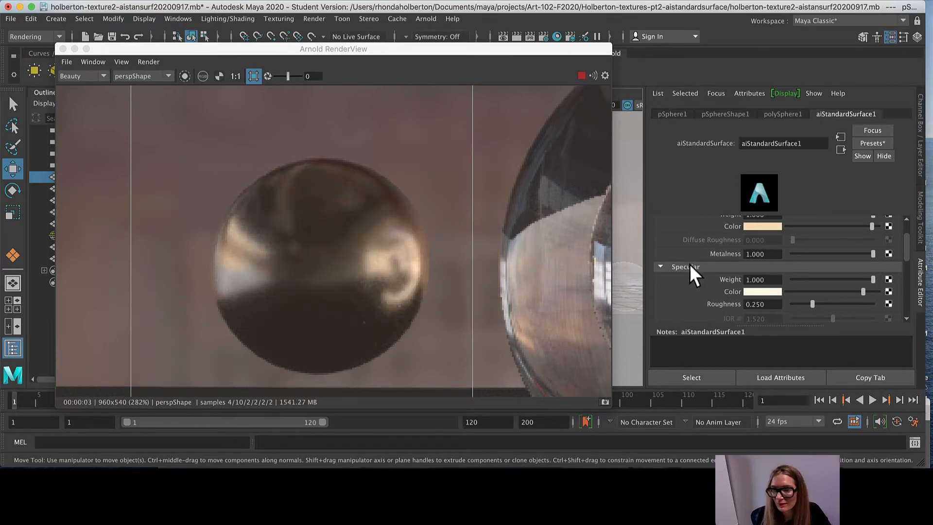
# Test the gold material's Specular Weight at 0, followed by 1, in the live render.
pyautogui.scroll(-3, 819, 272)
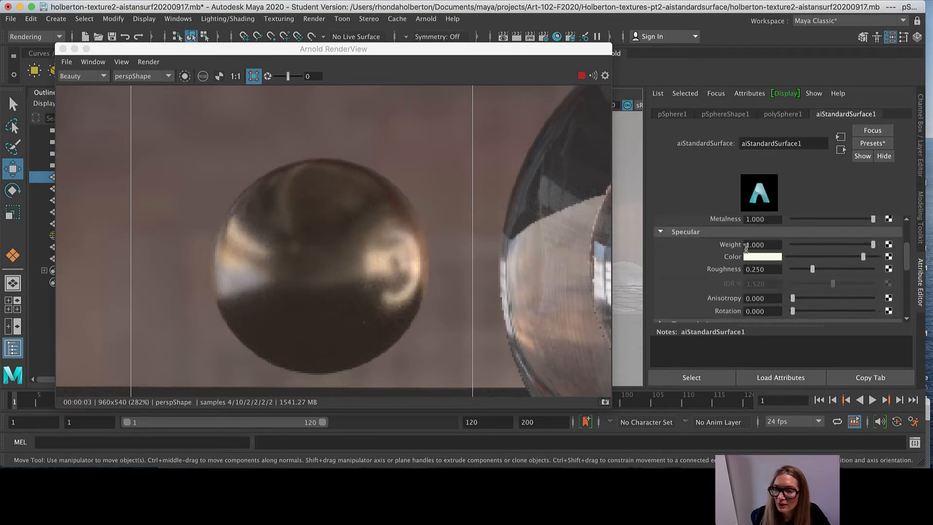
pyautogui.moveTo(869, 246); pyautogui.dragTo(783, 246)
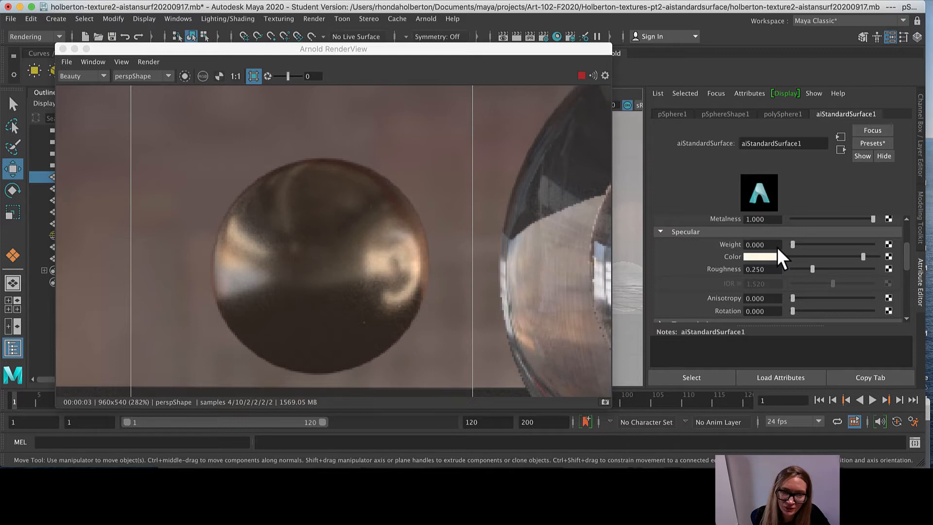
pyautogui.moveTo(794, 245); pyautogui.dragTo(931, 246)
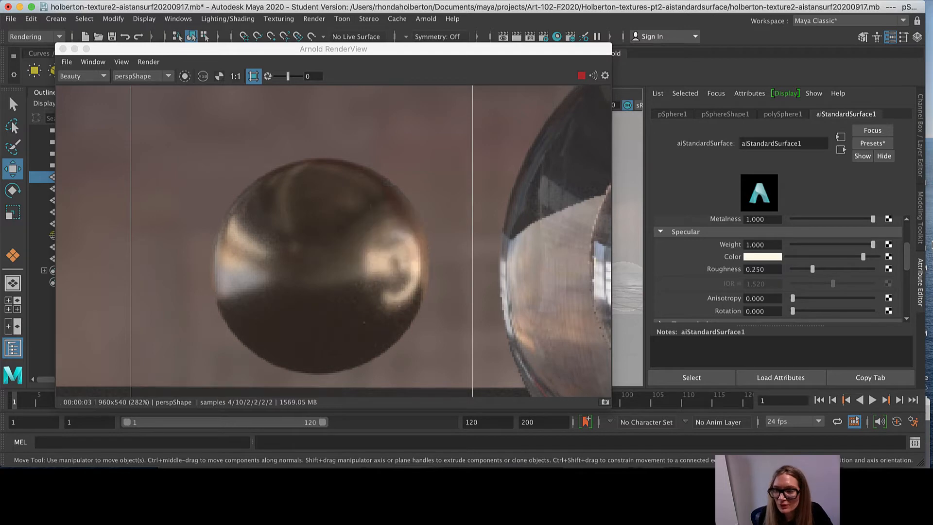
# Compare the gold sphere's reflections with Specular Roughness values of 0 and 0.265.
pyautogui.scroll(-3, 773, 283)
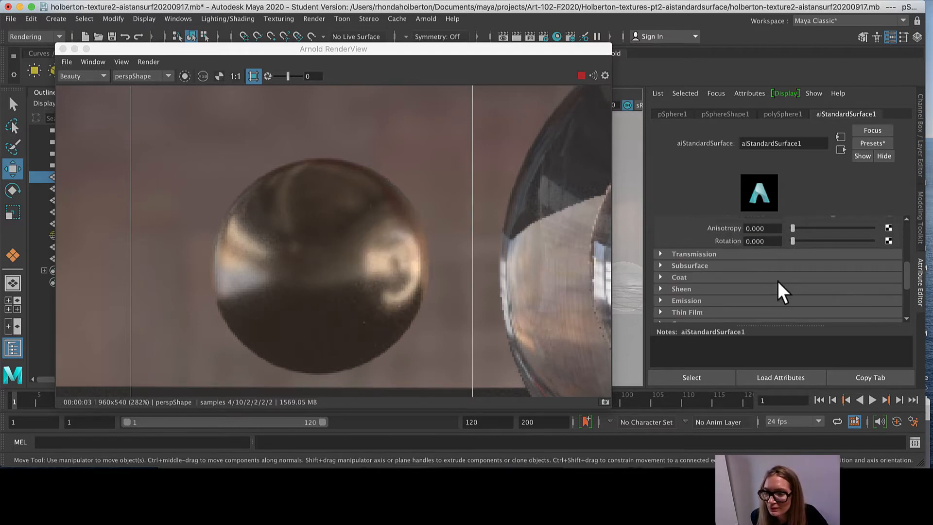
pyautogui.scroll(5, 778, 281)
pyautogui.scroll(-2, 773, 291)
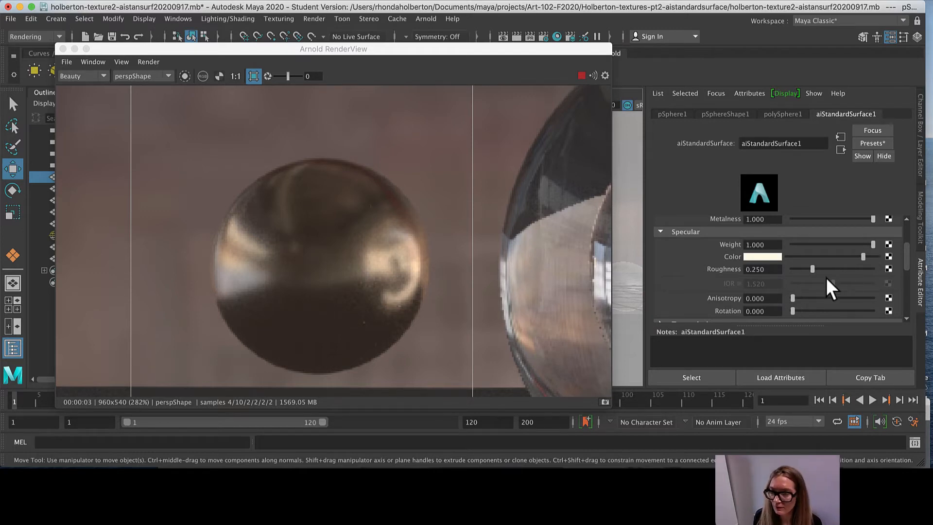
pyautogui.moveTo(825, 270); pyautogui.dragTo(785, 272)
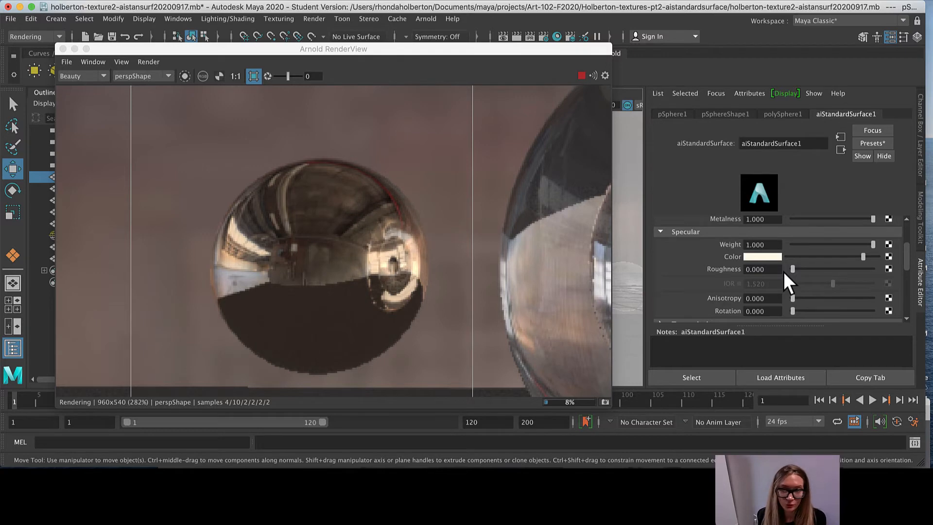
pyautogui.moveTo(785, 271); pyautogui.dragTo(820, 268)
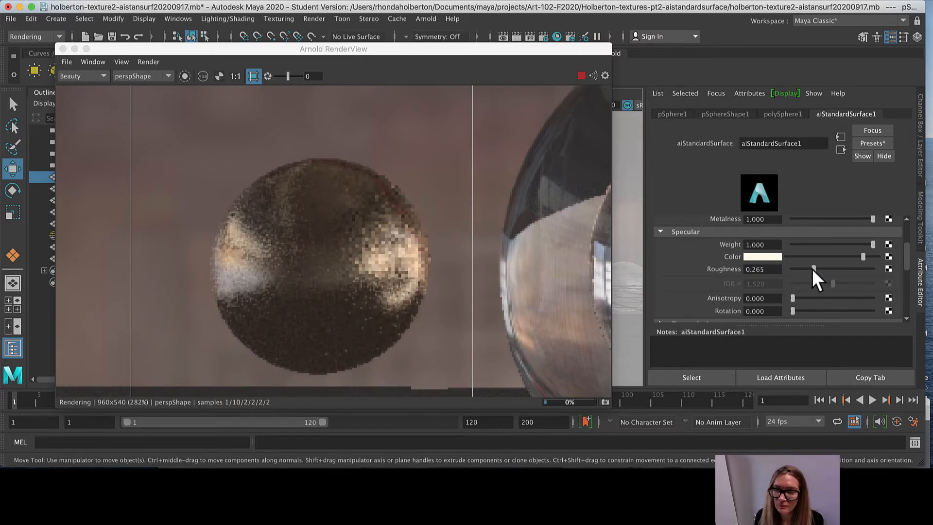
# Set the gold material's specular Anisotropy to 1 and its Roughness to 0.176.
pyautogui.scroll(-3, 793, 284)
pyautogui.scroll(3, 793, 284)
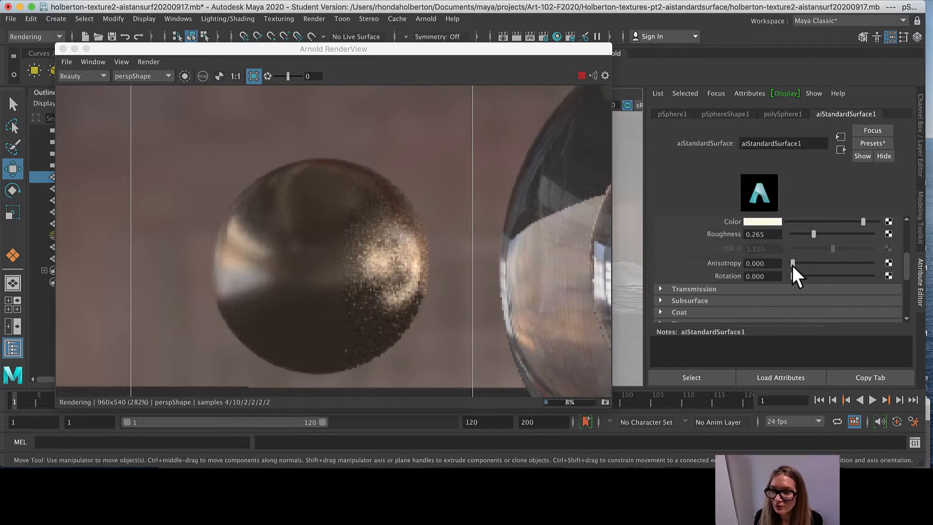
pyautogui.moveTo(793, 265); pyautogui.dragTo(873, 263)
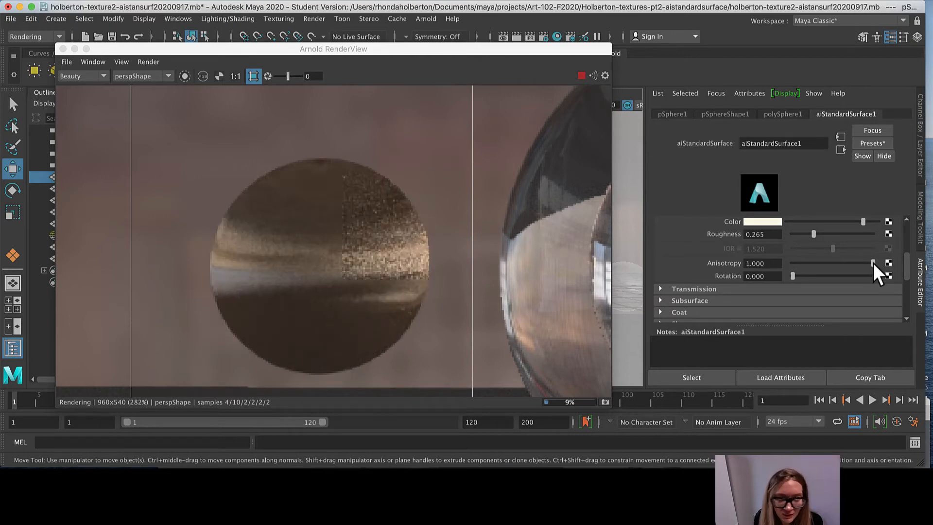
pyautogui.scroll(3, 816, 273)
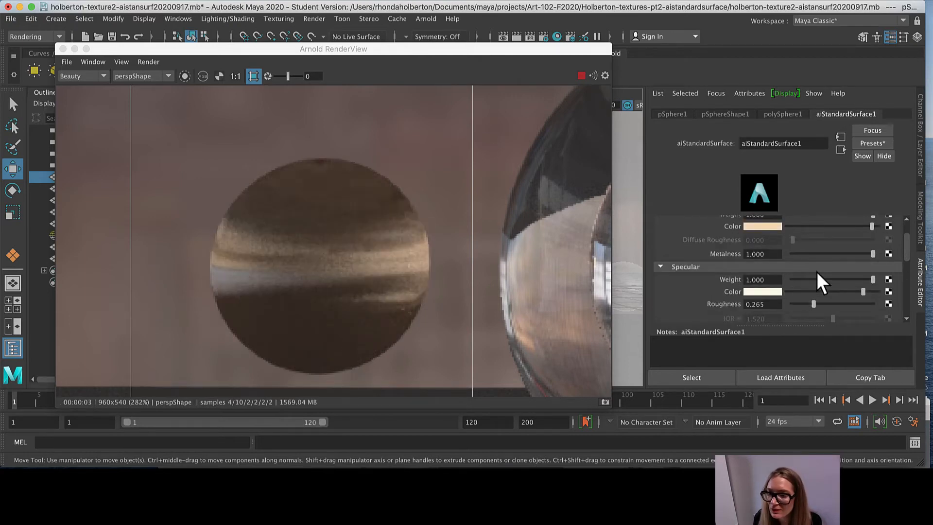
pyautogui.moveTo(813, 305); pyautogui.dragTo(805, 306)
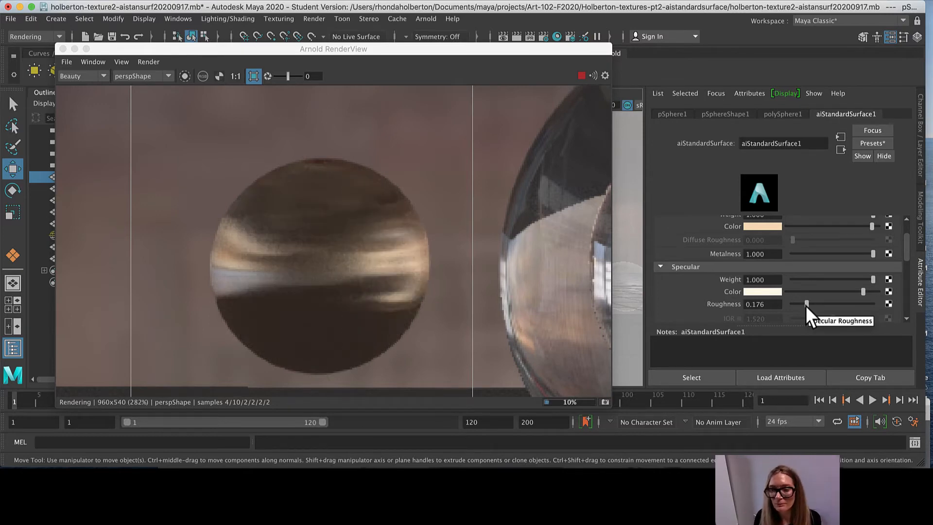
# Test the anisotropy Rotation at 0.331, followed by 0, on the gold material.
pyautogui.scroll(-3, 787, 292)
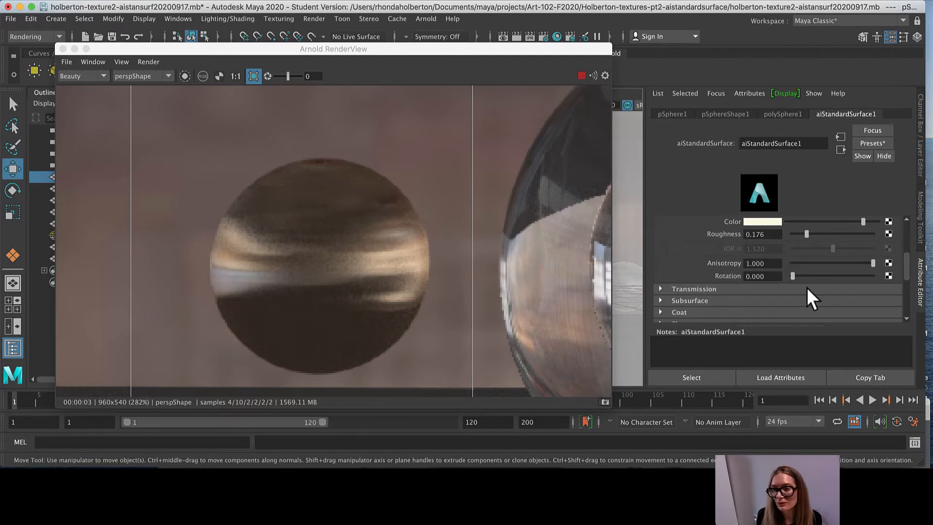
pyautogui.moveTo(795, 274); pyautogui.dragTo(819, 276)
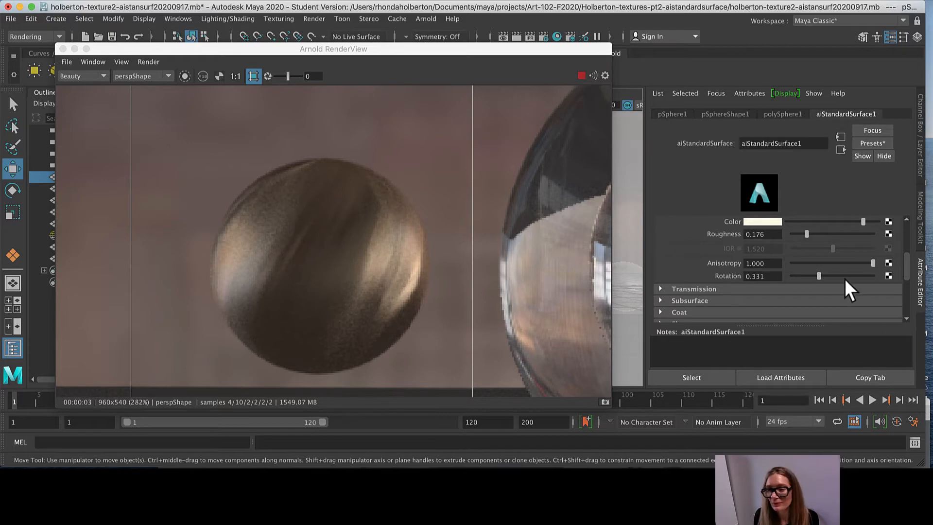
pyautogui.moveTo(819, 276); pyautogui.dragTo(797, 287)
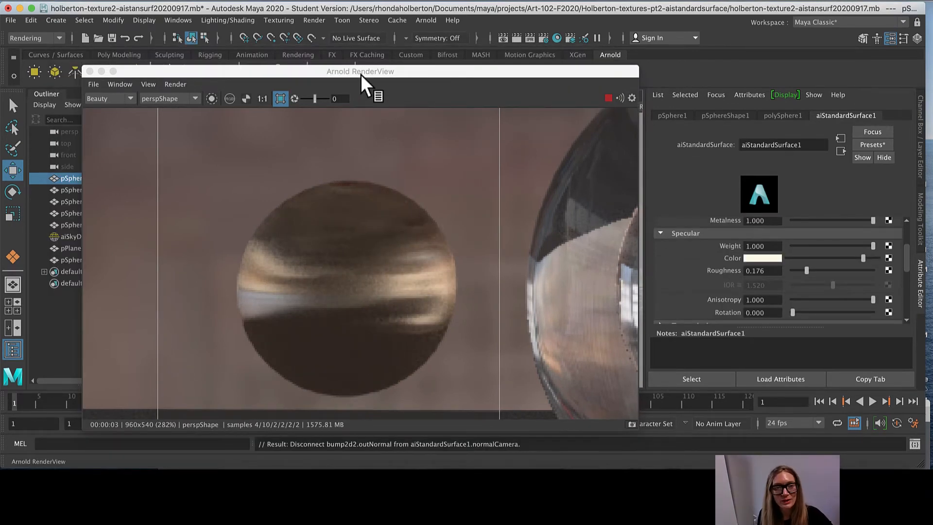
# Connect a File texture to the Bump Mapping attribute in the gold material's Geometry section.
pyautogui.moveTo(398, 72); pyautogui.dragTo(378, 62)
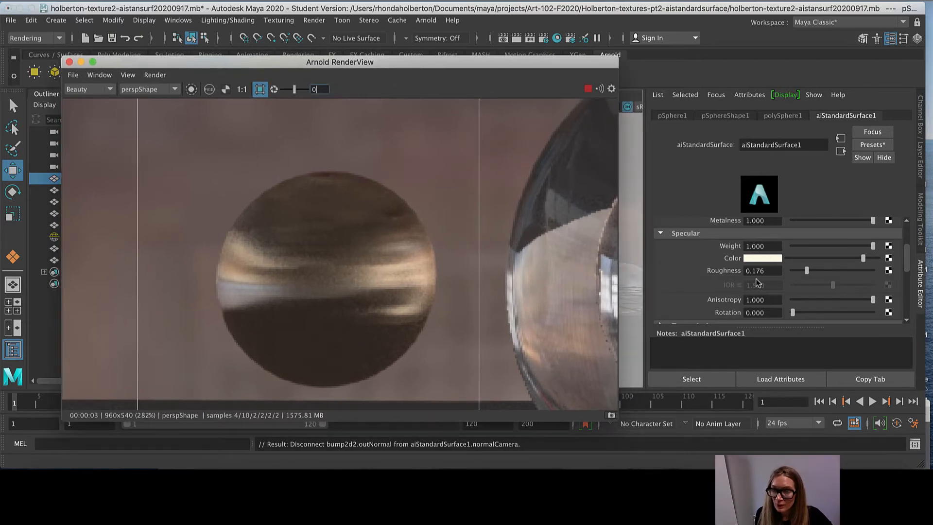
pyautogui.scroll(-5, 736, 266)
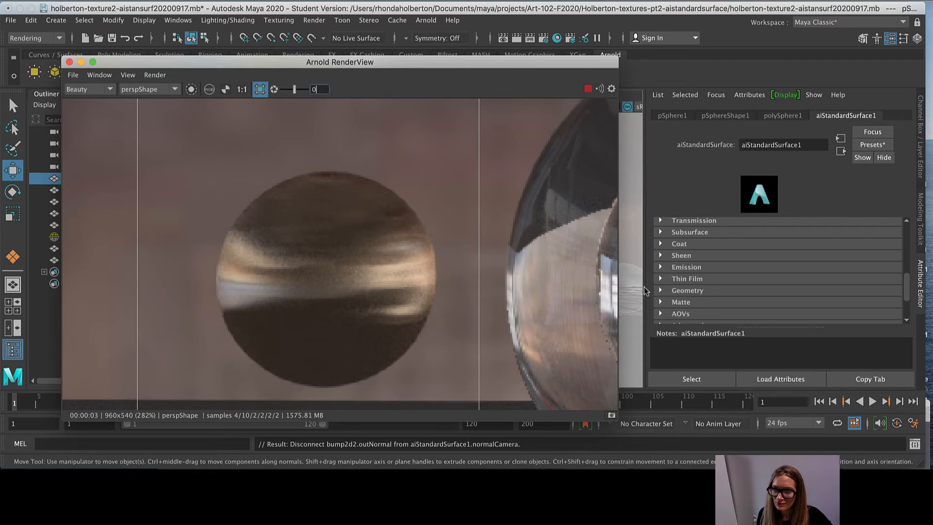
pyautogui.click(661, 290)
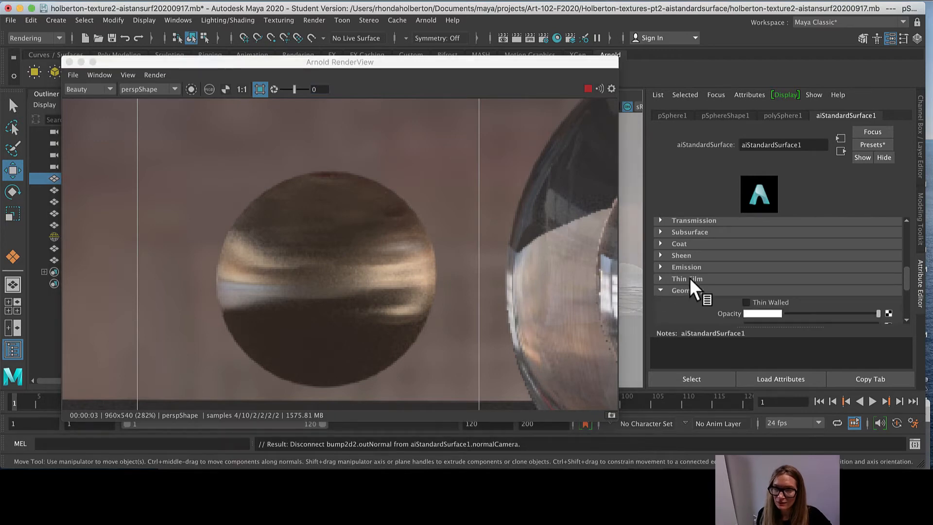
pyautogui.scroll(-3, 710, 265)
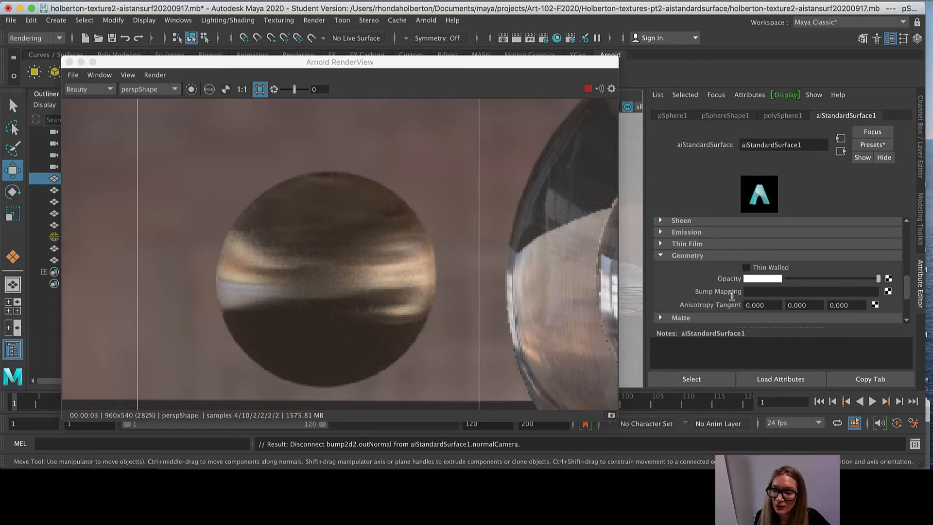
pyautogui.click(888, 291)
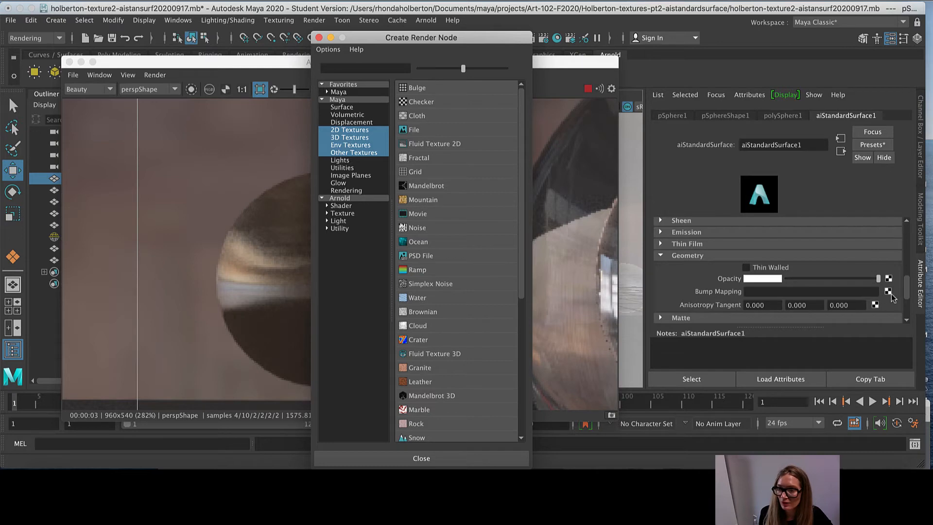
pyautogui.click(398, 128)
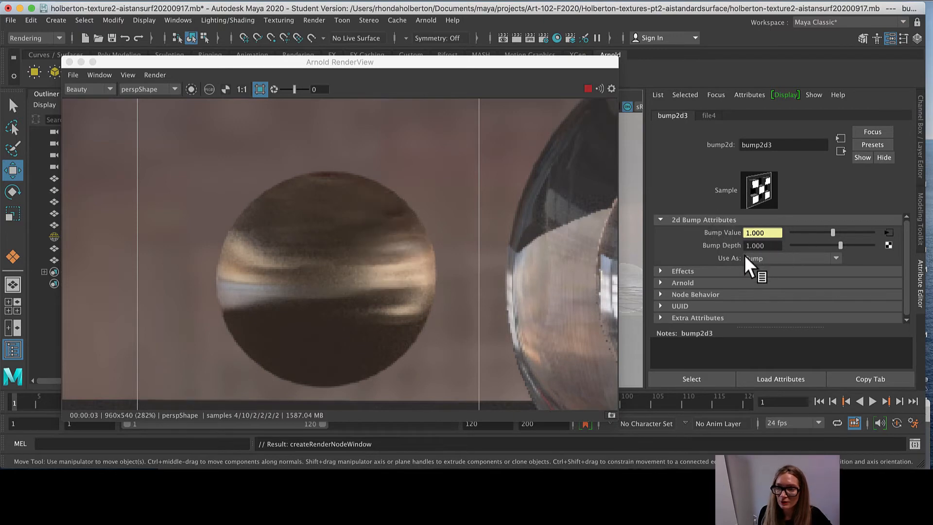
pyautogui.moveTo(782, 245); pyautogui.dragTo(698, 249)
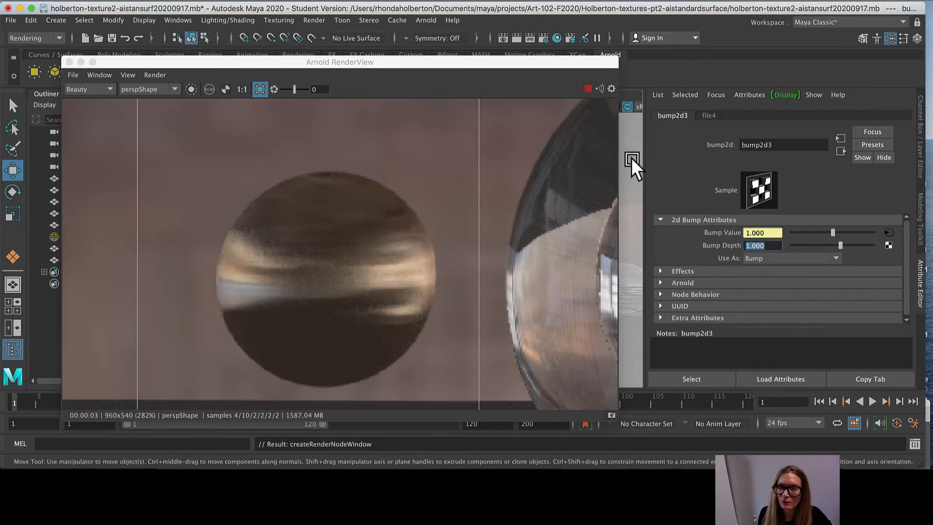
# Load brick-bump.jpg from the ImageTextures folder as the image of the bump's file node.
pyautogui.click(708, 115)
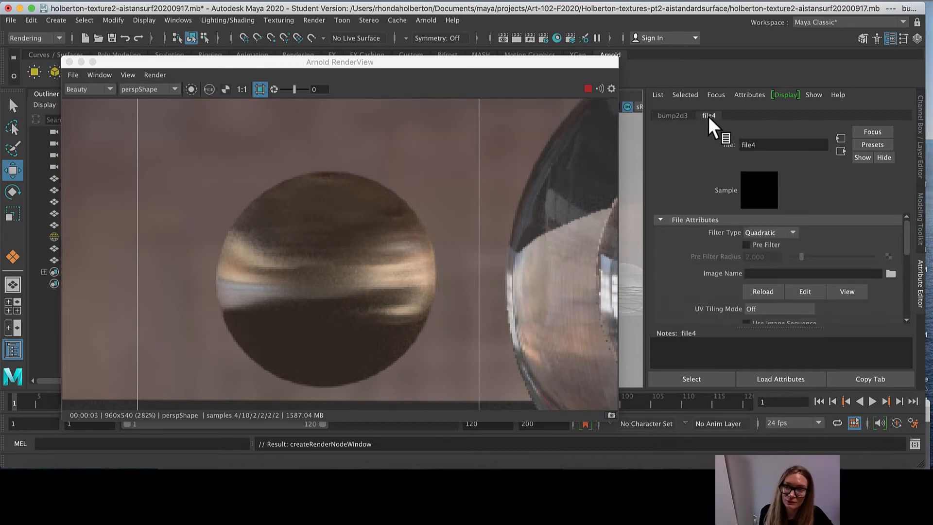
pyautogui.click(889, 274)
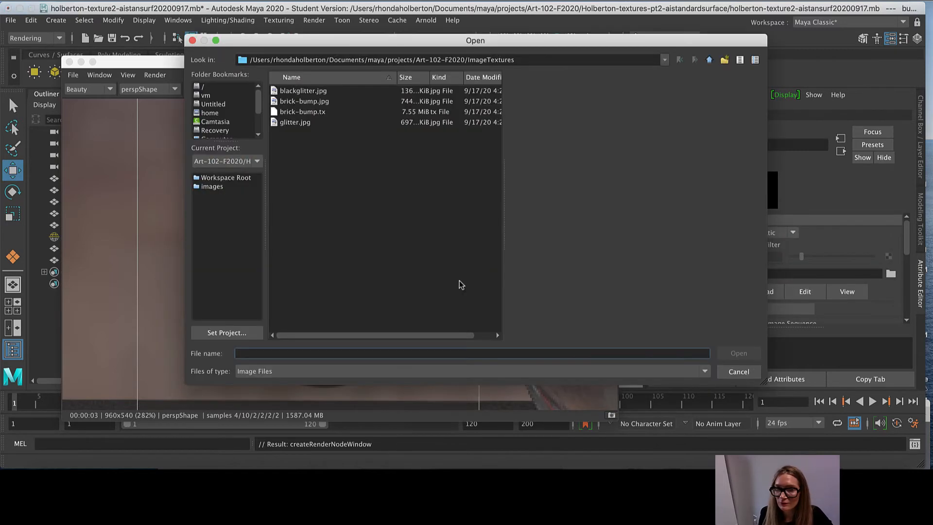
pyautogui.click(311, 102)
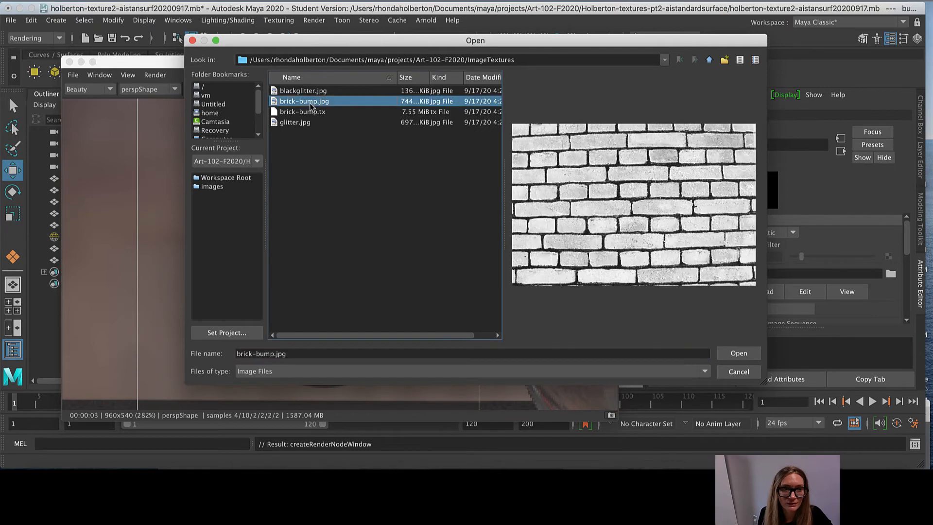
pyautogui.click(737, 354)
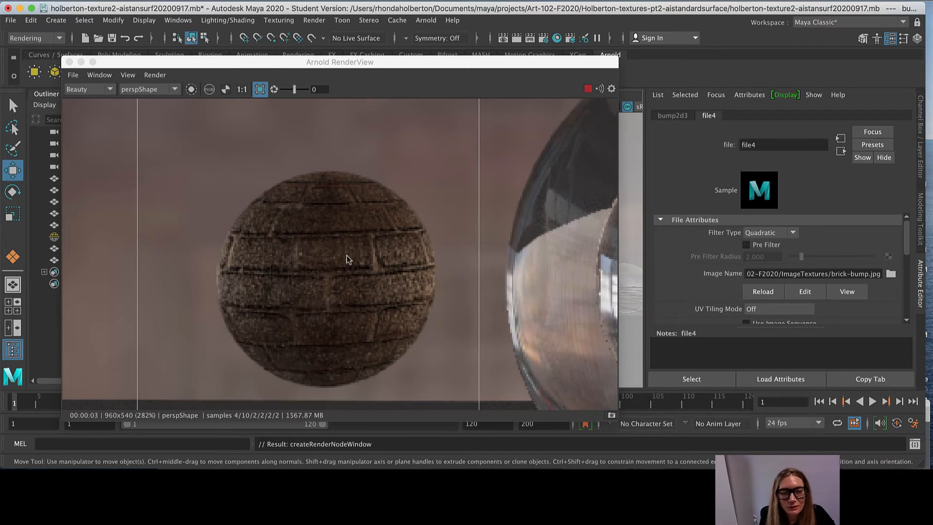
# Set the brick bump's Bump Depth to 0.01.
pyautogui.click(671, 115)
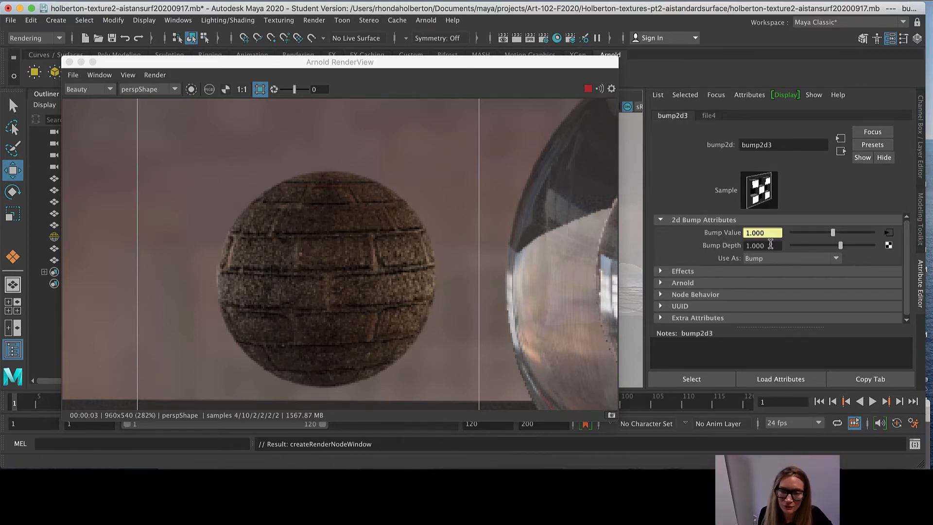
pyautogui.moveTo(771, 245); pyautogui.dragTo(719, 247)
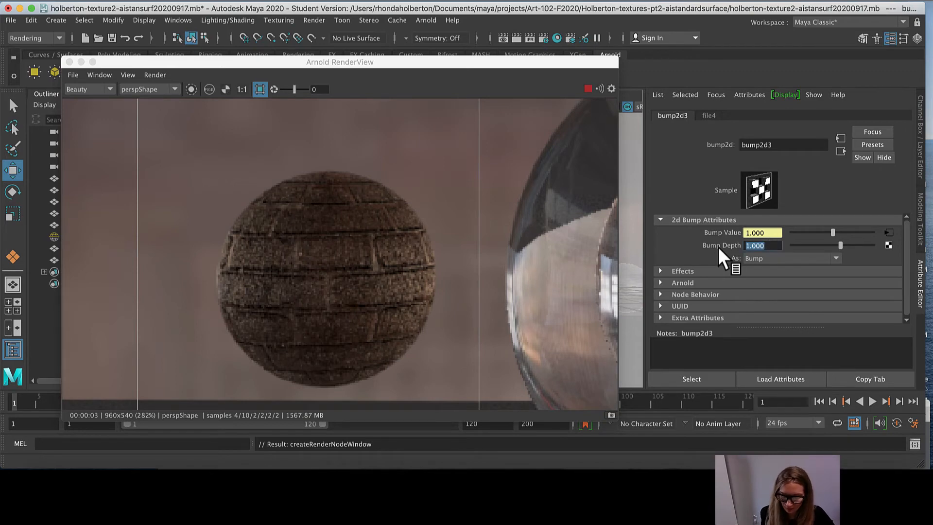
pyautogui.write('.01')
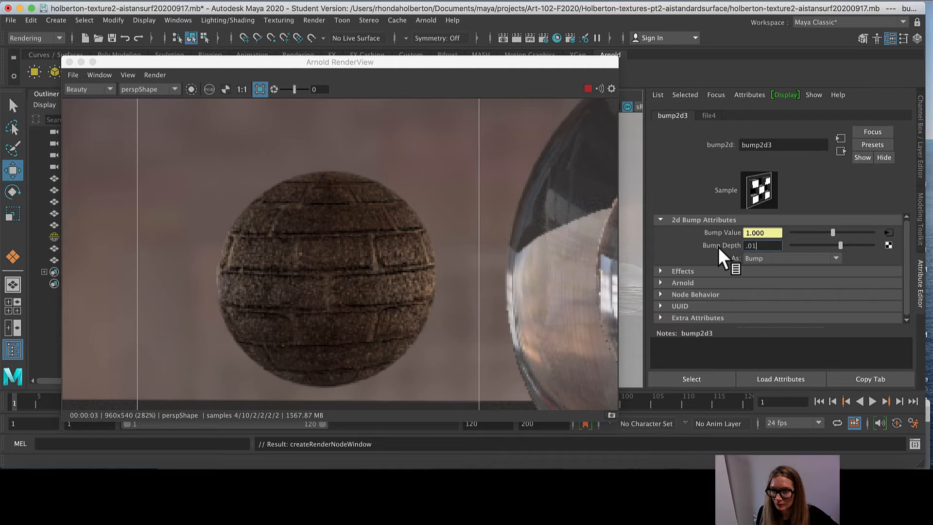
pyautogui.press('Return')
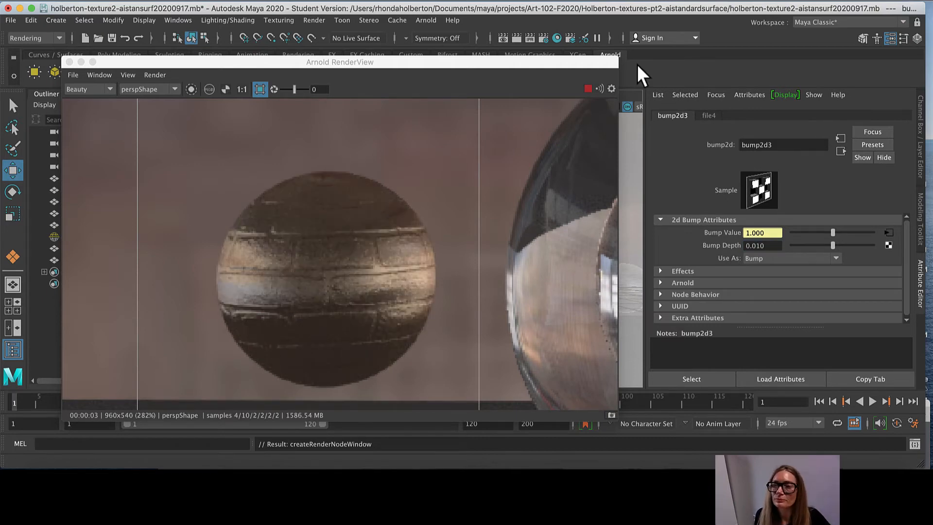
pyautogui.click(751, 95)
pyautogui.click(751, 95)
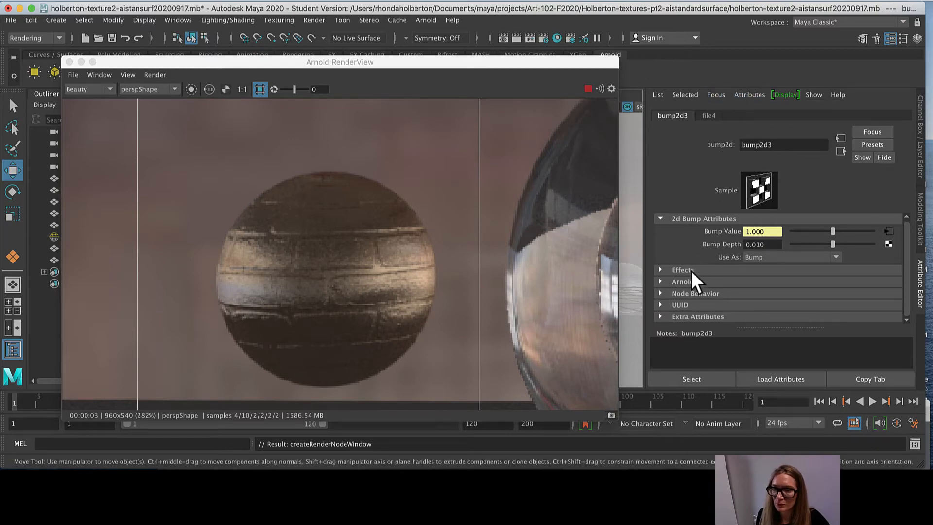
# Reselect the gold sphere and break the connection on its material's Bump Mapping attribute.
pyautogui.moveTo(444, 67); pyautogui.dragTo(420, 326)
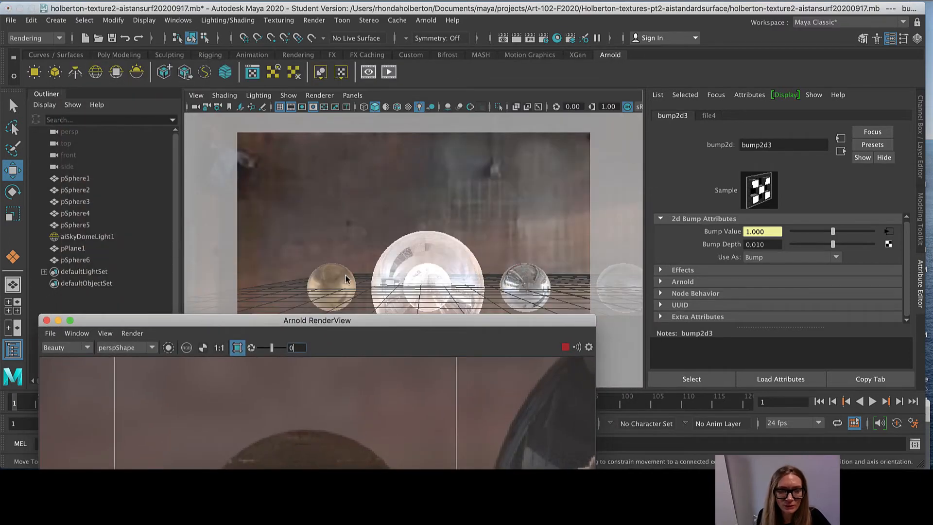
pyautogui.click(346, 275)
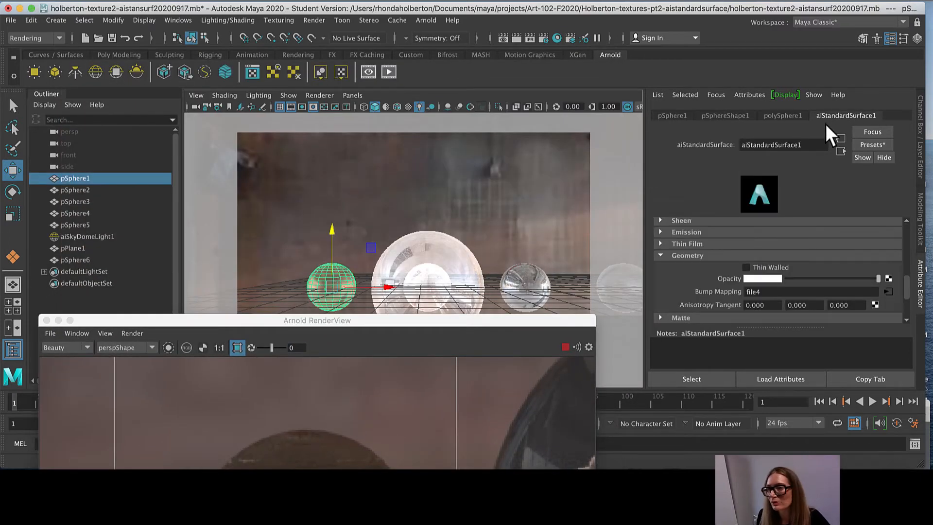
pyautogui.moveTo(510, 321); pyautogui.dragTo(587, 76)
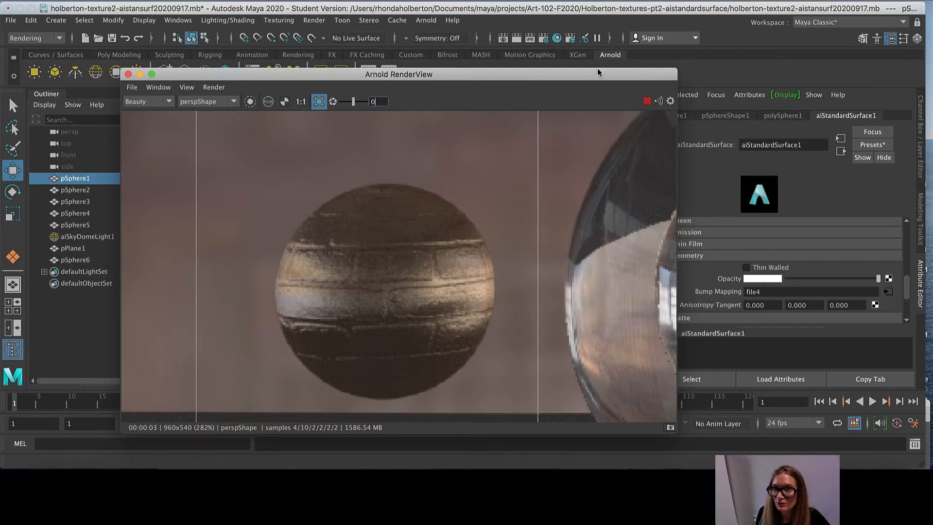
pyautogui.moveTo(597, 71); pyautogui.dragTo(527, 73)
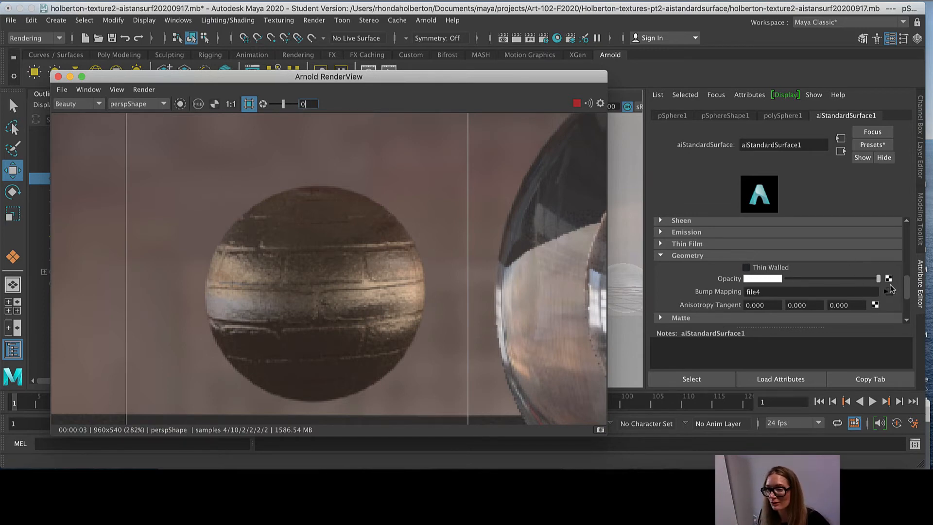
pyautogui.rightClick(713, 293)
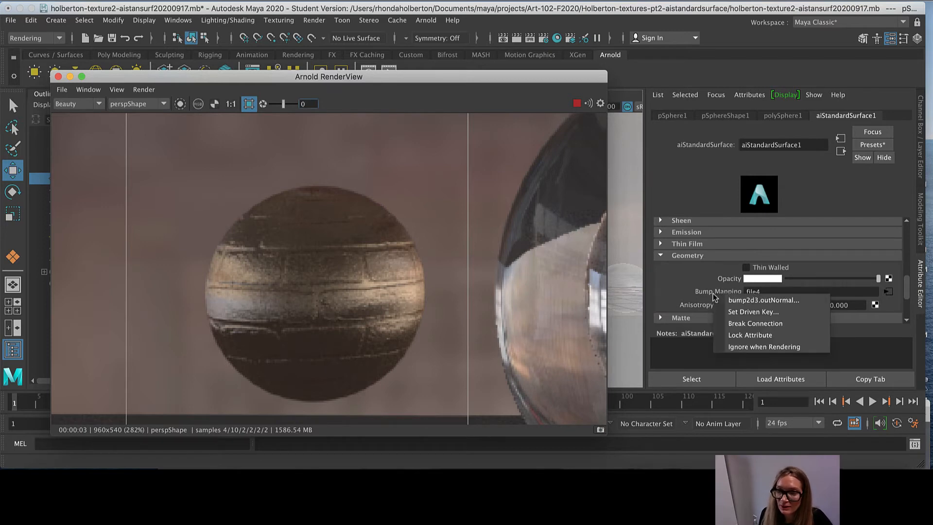
pyautogui.click(757, 324)
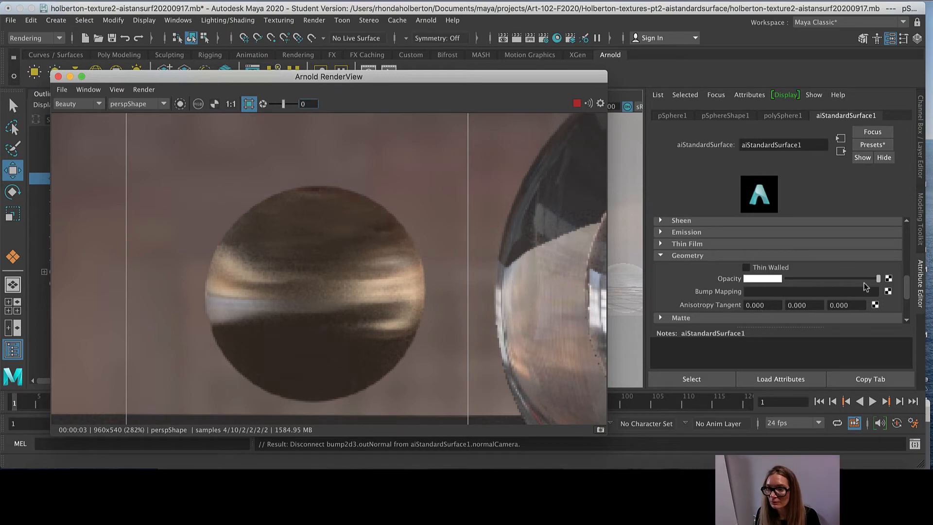
# Connect a new File texture to the gold material's Bump Mapping and load brick-bump.jpg into it.
pyautogui.click(886, 291)
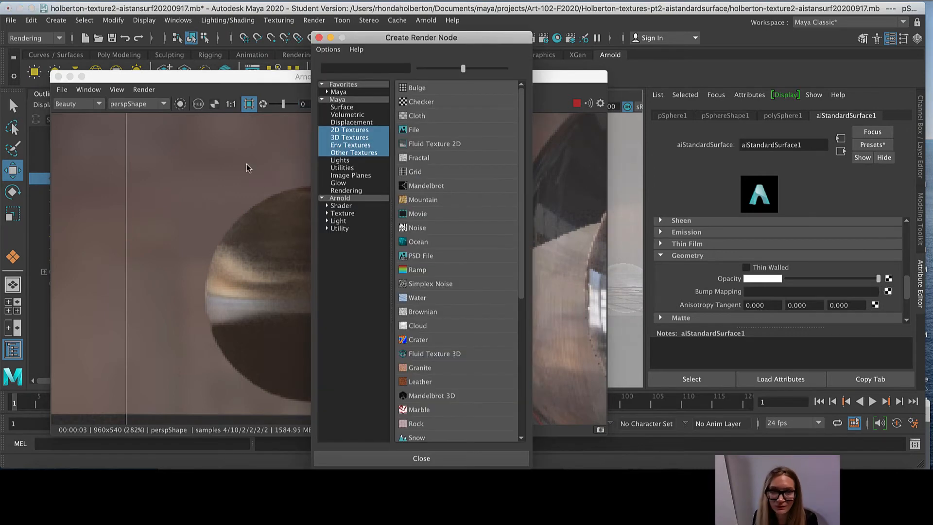
pyautogui.click(417, 128)
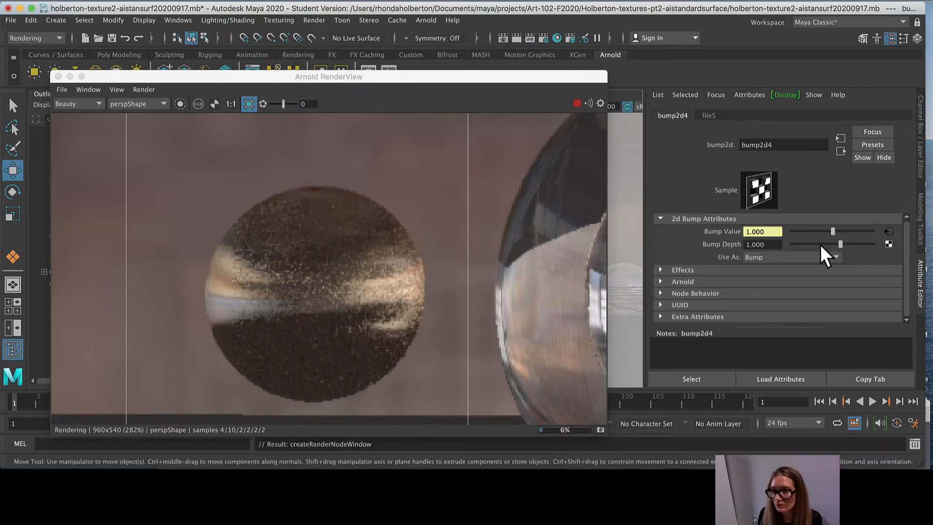
pyautogui.click(704, 114)
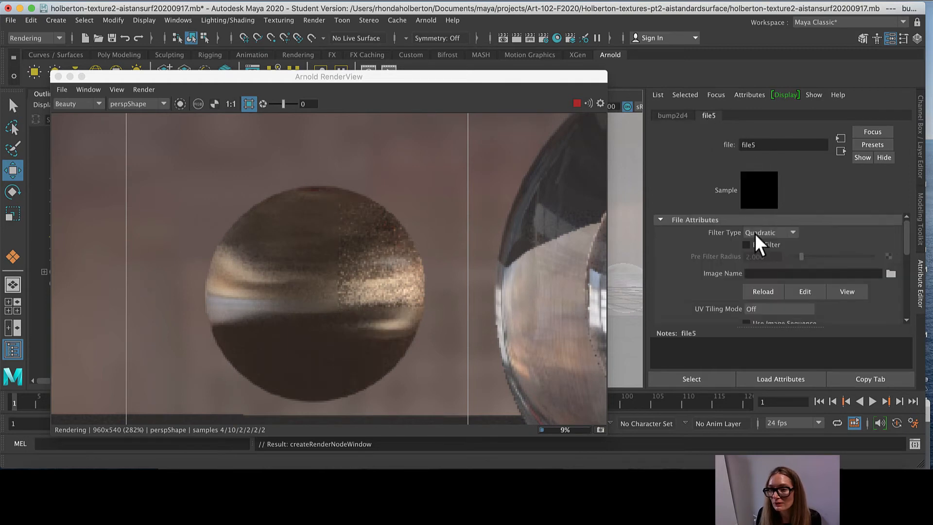
pyautogui.click(891, 273)
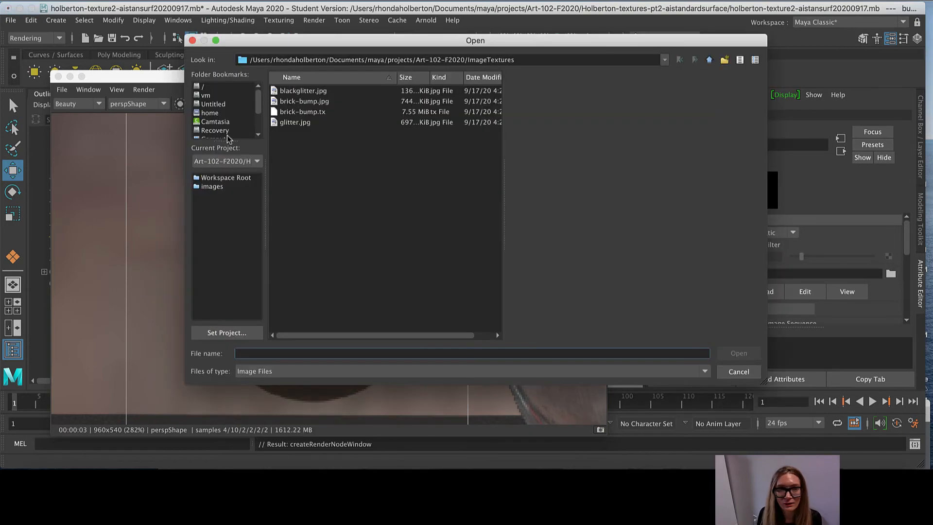
pyautogui.click(304, 101)
pyautogui.click(739, 354)
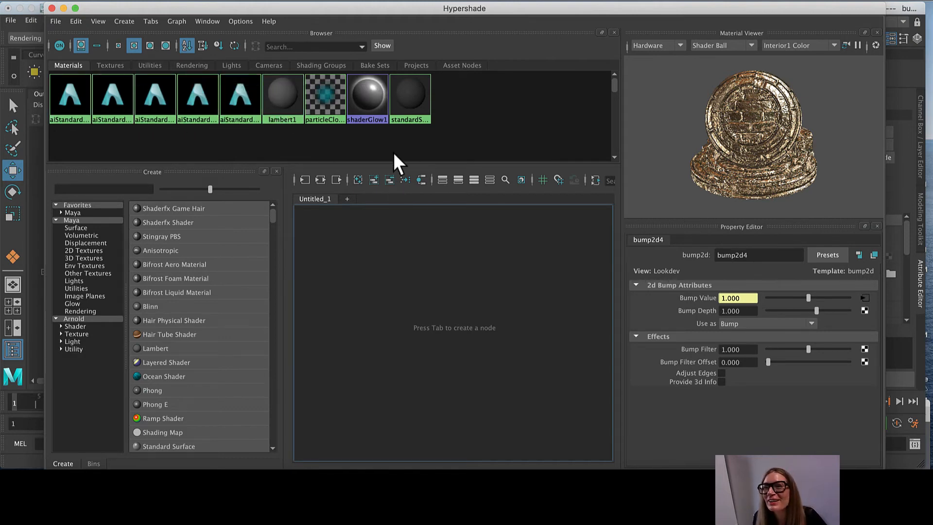
# Select the gold sphere and rename its aiStandardSurface material to copper.
pyautogui.moveTo(552, 7); pyautogui.dragTo(532, 219)
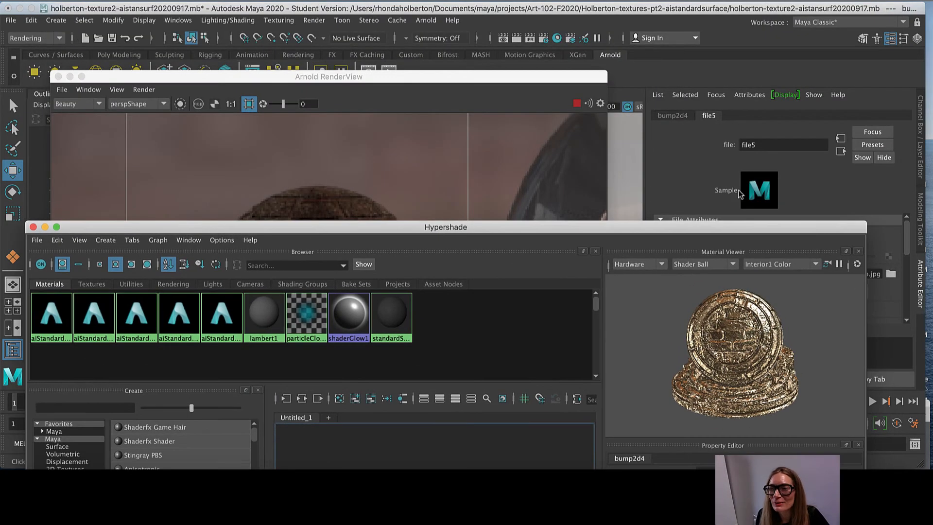
pyautogui.moveTo(801, 223); pyautogui.dragTo(713, 330)
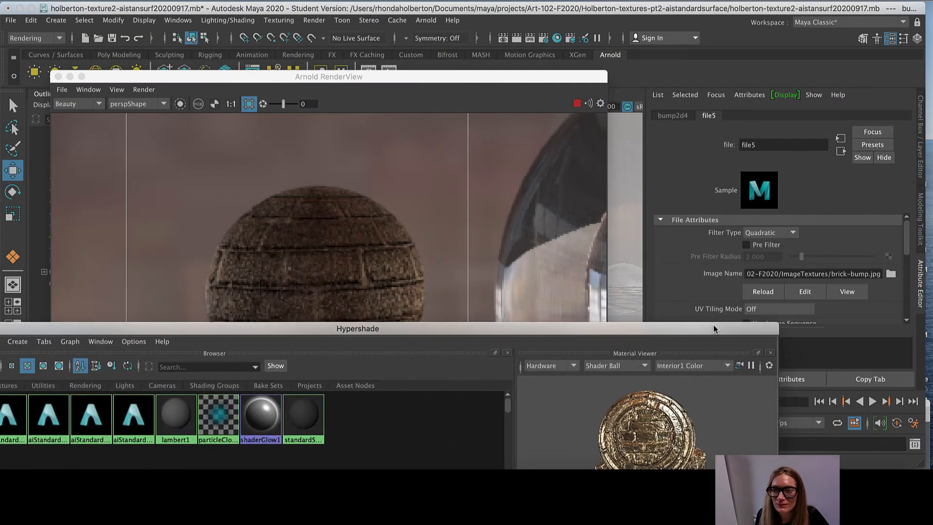
pyautogui.click(673, 116)
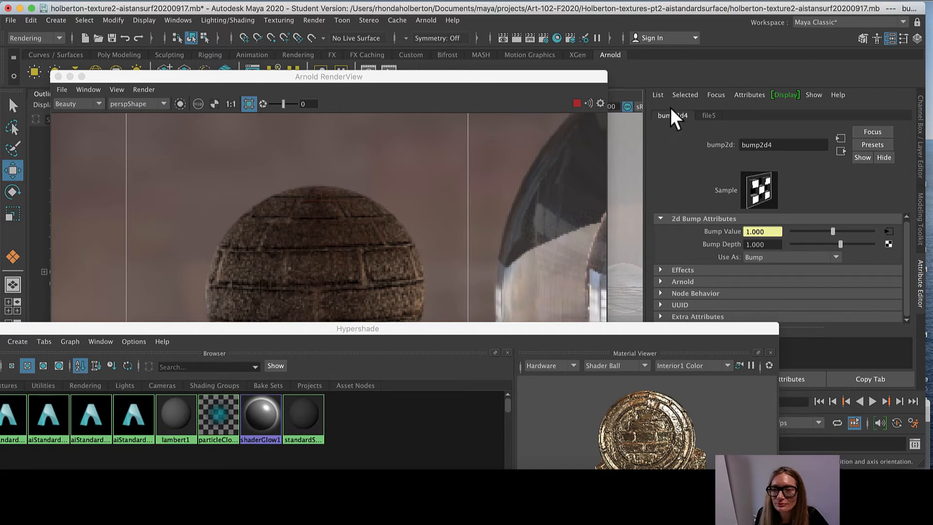
pyautogui.moveTo(547, 82); pyautogui.dragTo(453, 316)
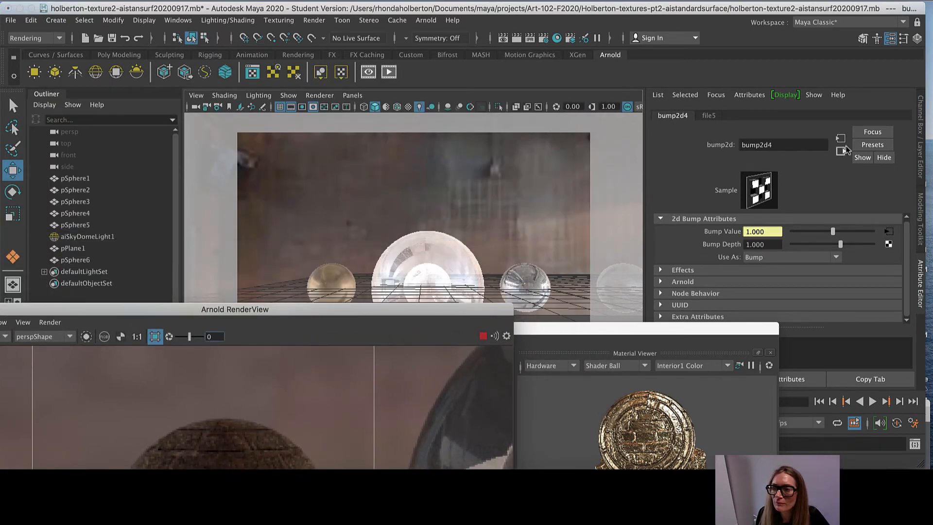
pyautogui.click(322, 277)
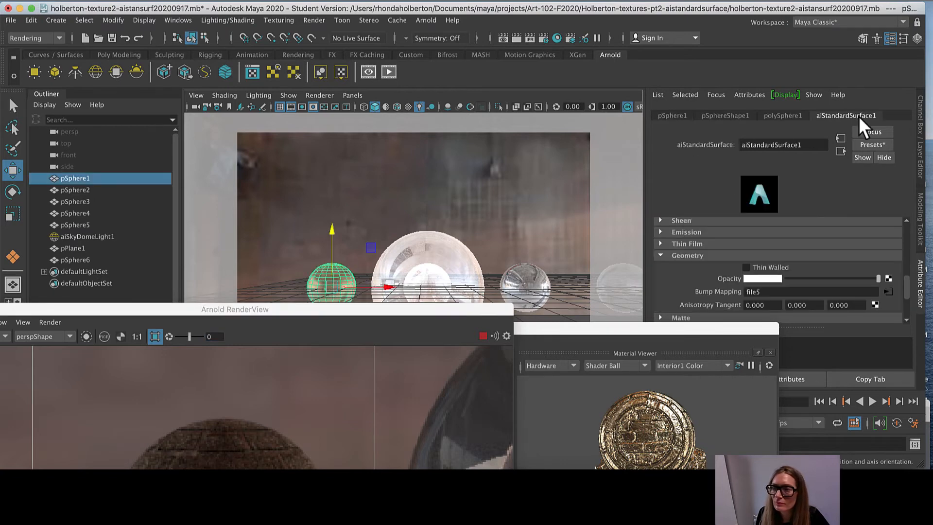
pyautogui.moveTo(798, 144); pyautogui.dragTo(732, 139)
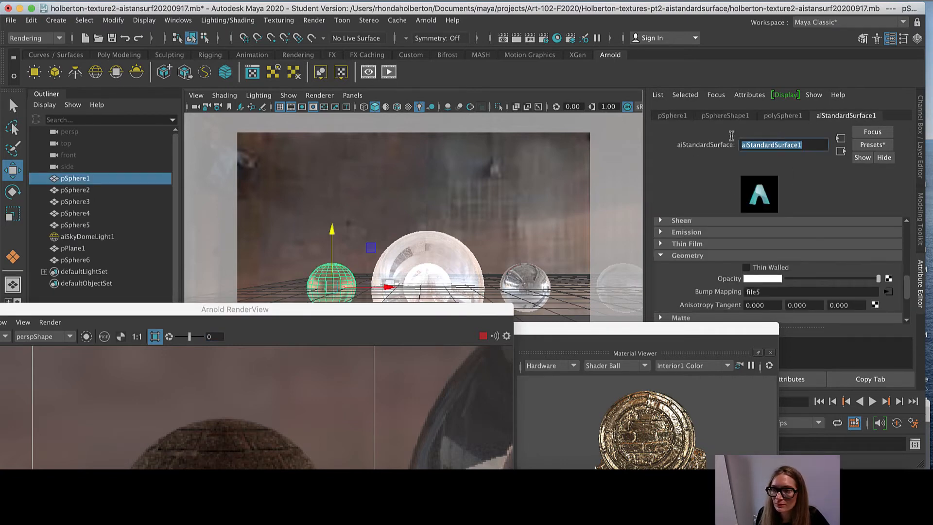
pyautogui.write('b')
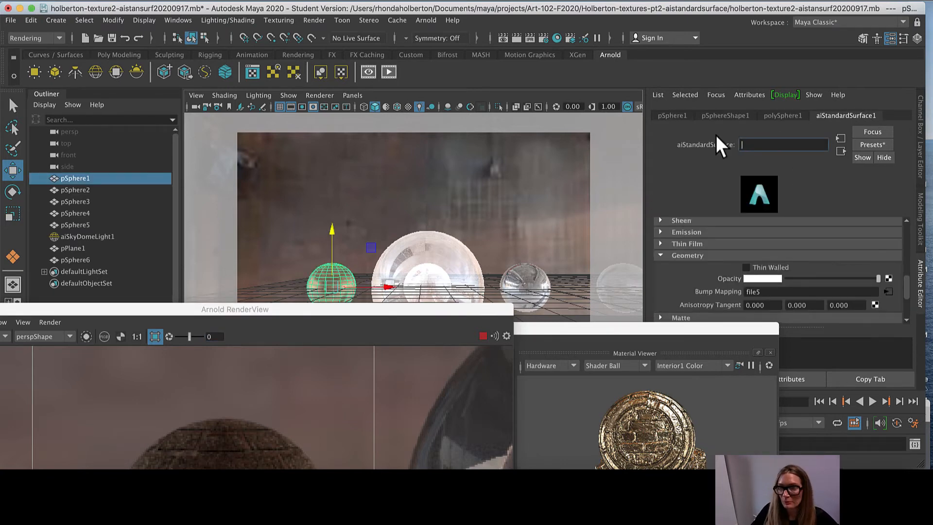
pyautogui.write('opper')
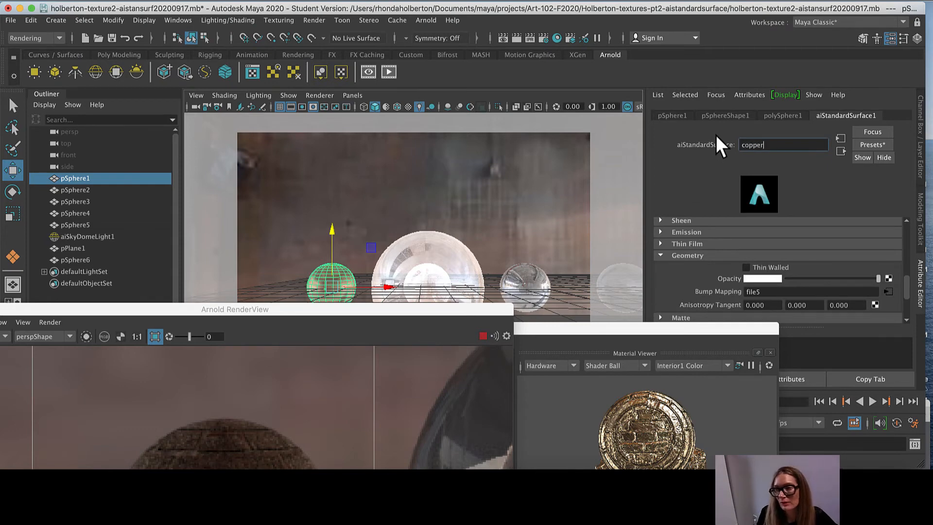
# Graph the copper material's node network in the Hypershade work area.
pyautogui.moveTo(425, 307); pyautogui.dragTo(519, 6)
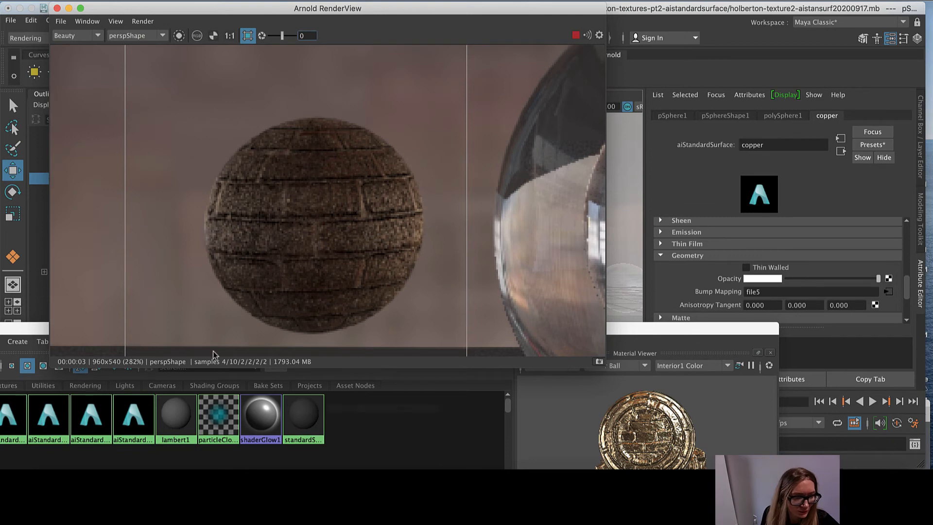
pyautogui.moveTo(22, 329); pyautogui.dragTo(93, 125)
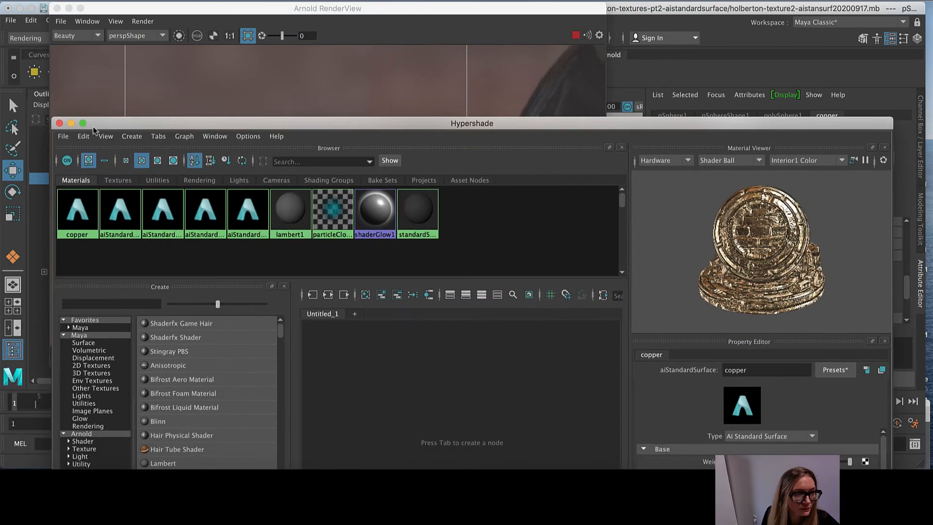
pyautogui.moveTo(77, 199); pyautogui.dragTo(74, 226, button='middle')
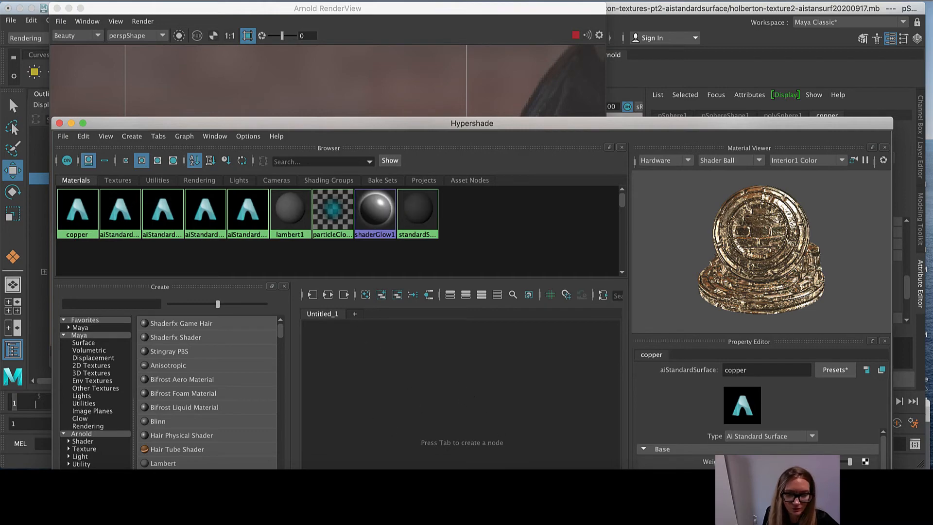
pyautogui.moveTo(141, 123); pyautogui.dragTo(128, 11)
pyautogui.rightClick(67, 103)
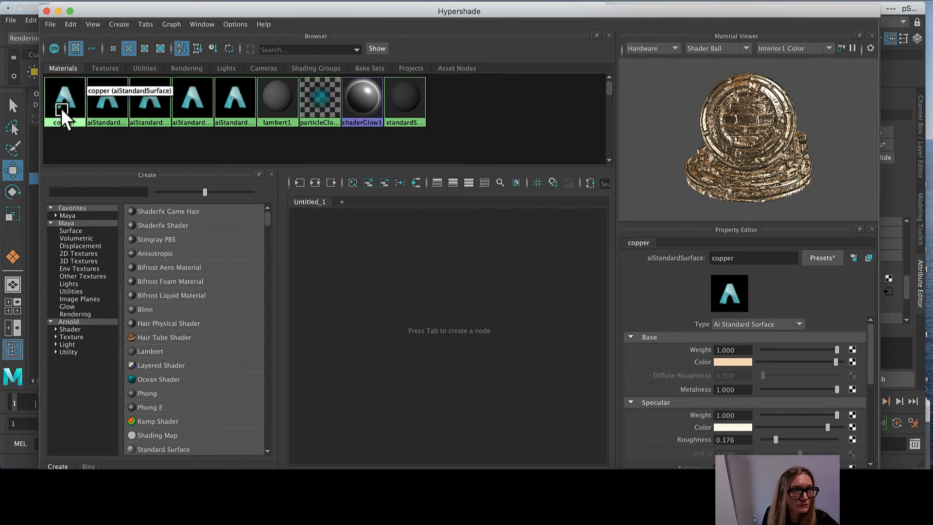
pyautogui.click(102, 134)
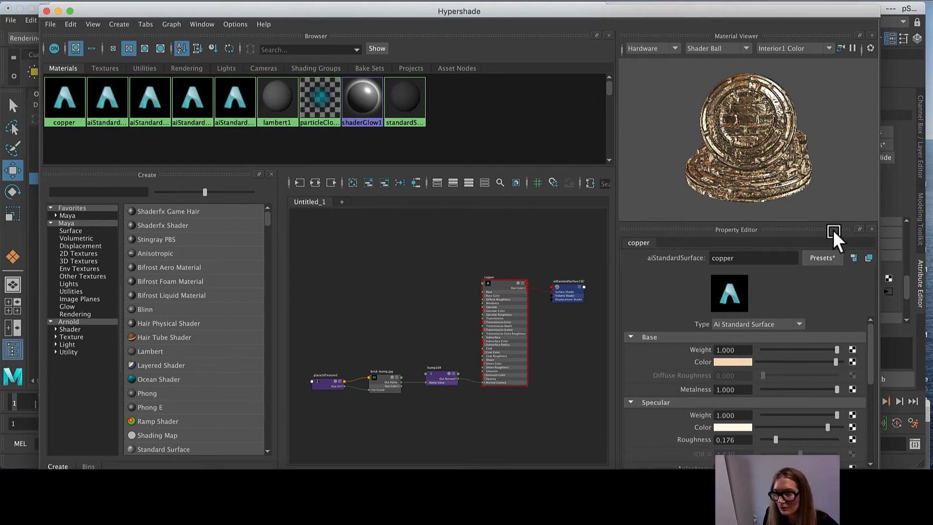
# Disconnect the bump2d node's Out Normal from the copper material's Normal Camera in the node graph.
pyautogui.moveTo(866, 18); pyautogui.dragTo(632, 40)
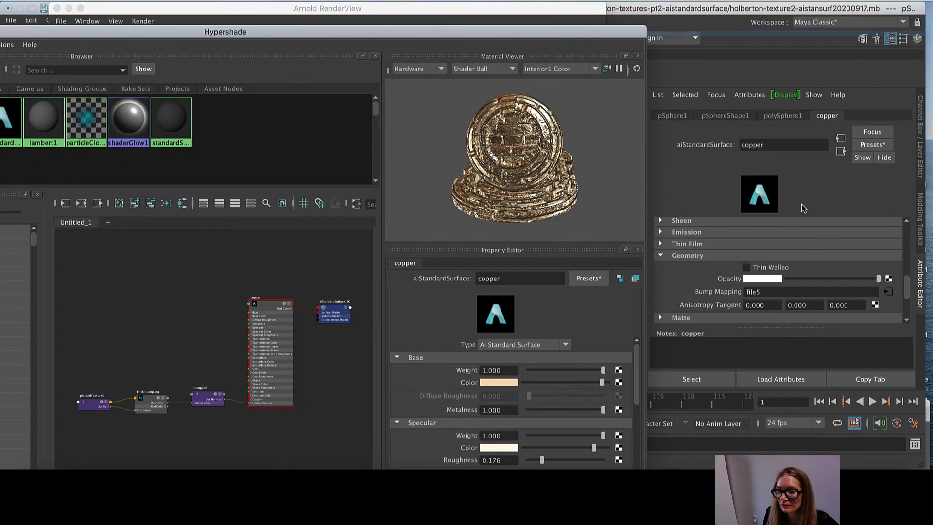
pyautogui.rightClick(733, 293)
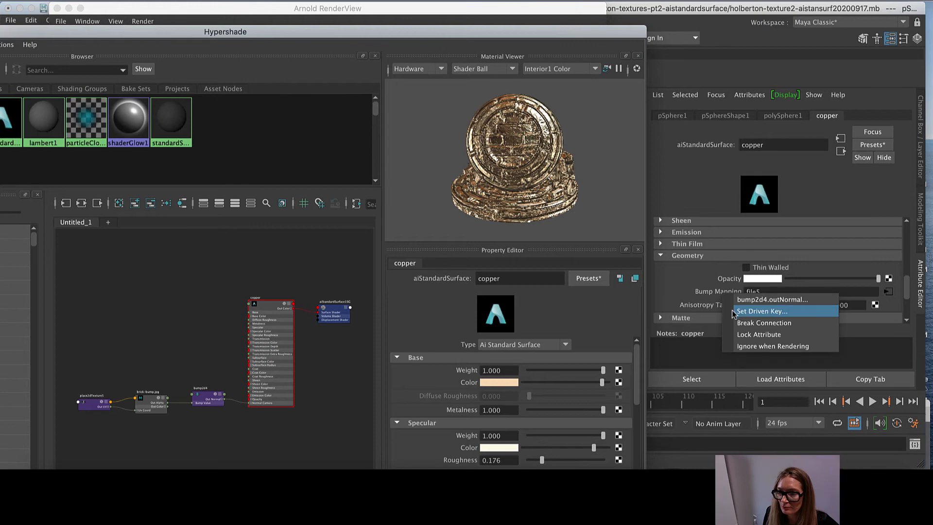
pyautogui.press('Escape')
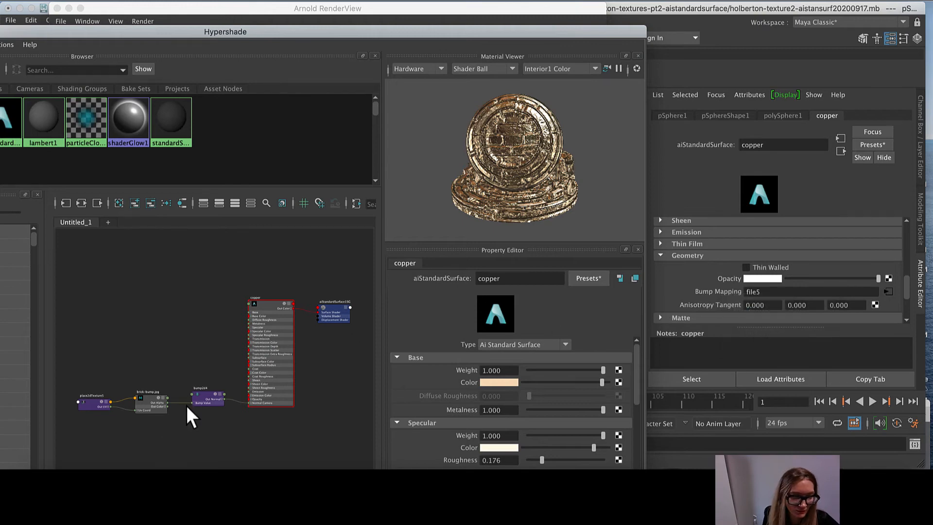
pyautogui.scroll(3, 243, 396)
pyautogui.scroll(-2, 306, 391)
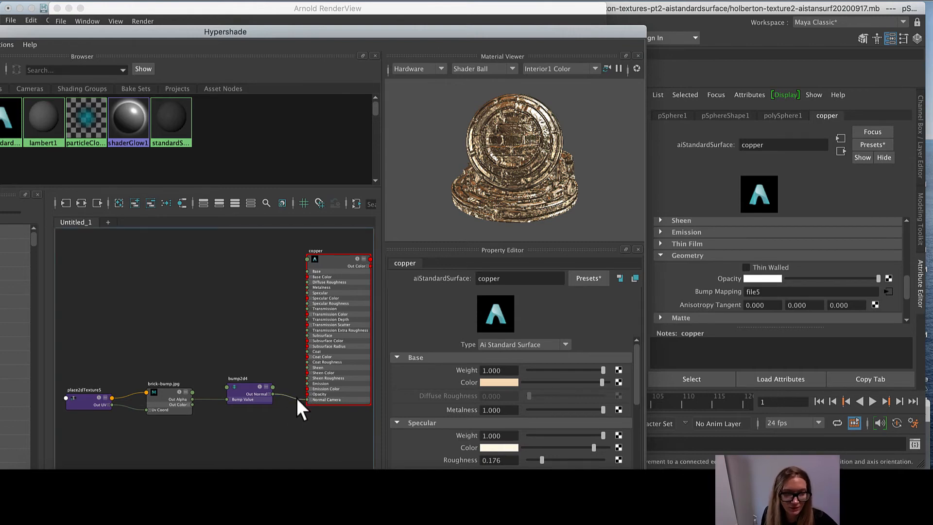
pyautogui.moveTo(297, 398); pyautogui.dragTo(248, 451)
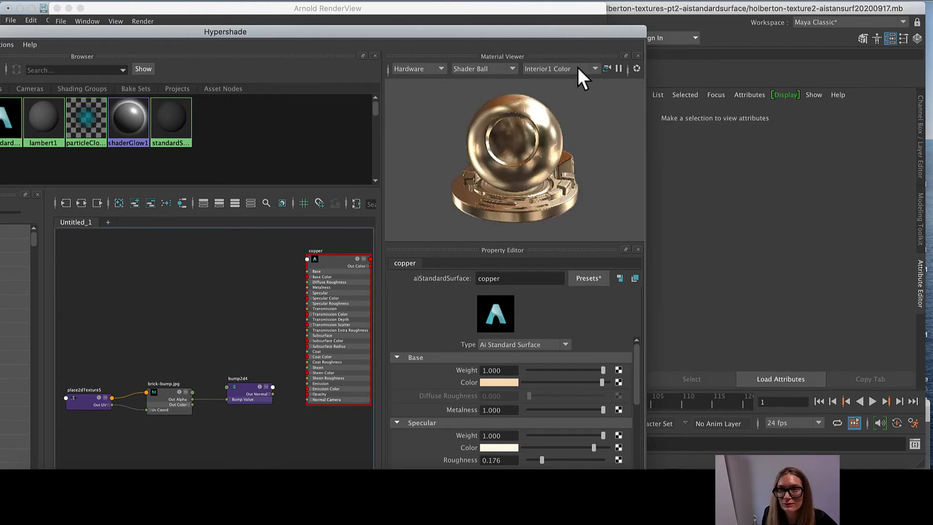
# Put the Hypershade away and turn off the crop region in the Arnold RenderView to render the whole frame.
pyautogui.moveTo(557, 32); pyautogui.dragTo(667, 193)
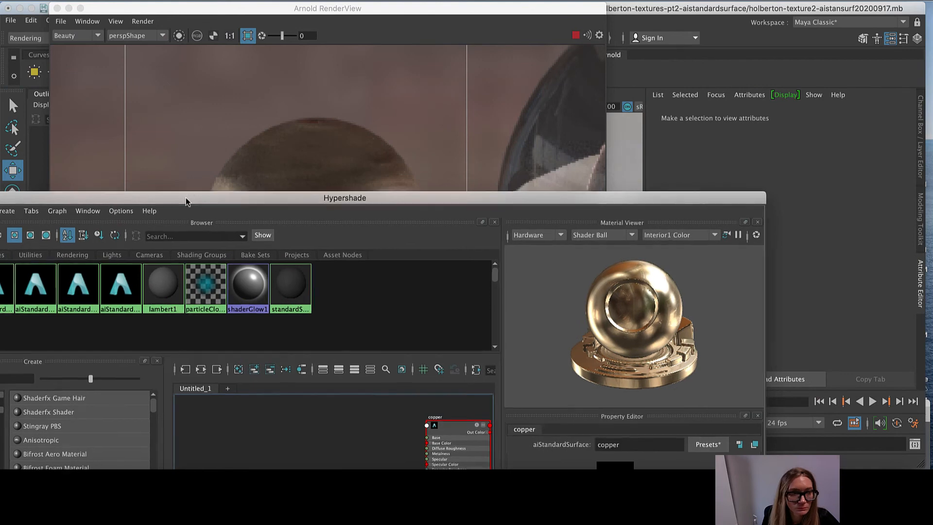
pyautogui.doubleClick(186, 197)
pyautogui.click(71, 203)
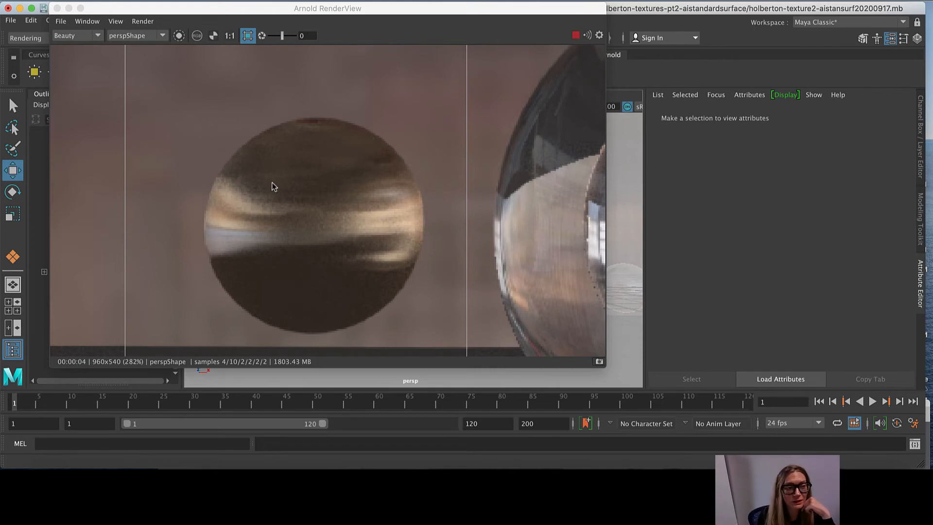
pyautogui.scroll(-3, 271, 190)
pyautogui.click(247, 38)
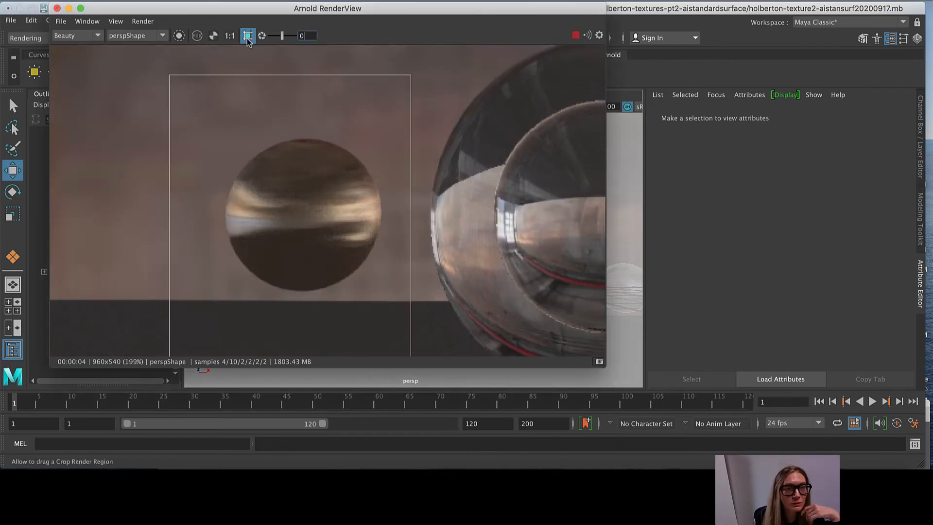
pyautogui.click(247, 37)
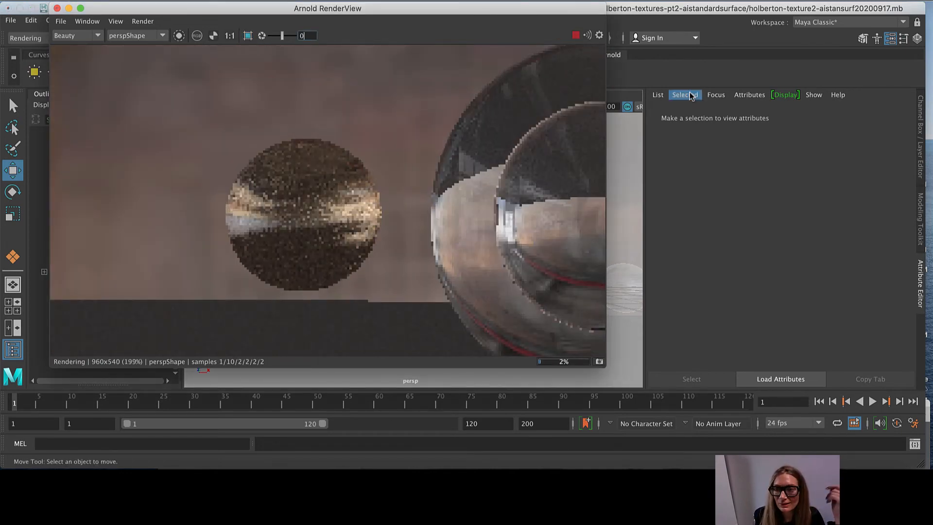
pyautogui.moveTo(560, 12); pyautogui.dragTo(464, 72)
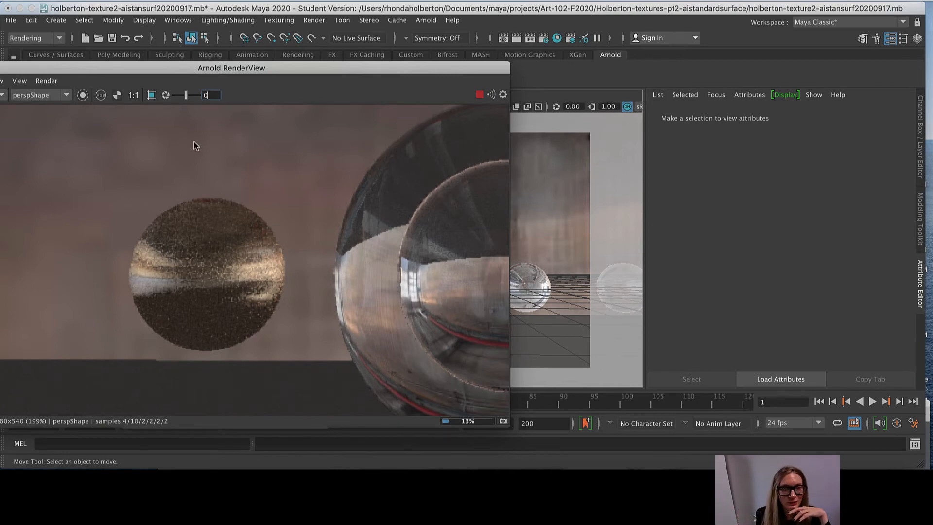
pyautogui.moveTo(316, 65); pyautogui.dragTo(465, 64)
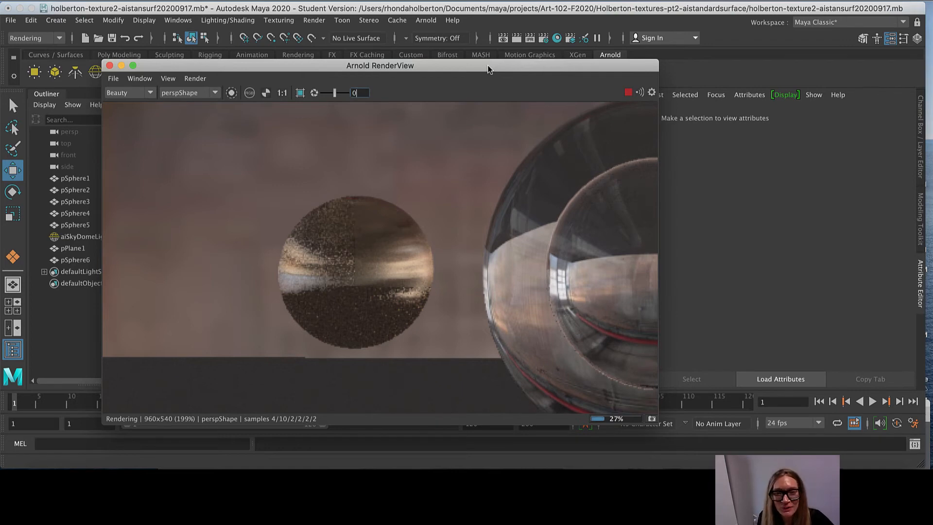
pyautogui.moveTo(453, 65); pyautogui.dragTo(536, 154)
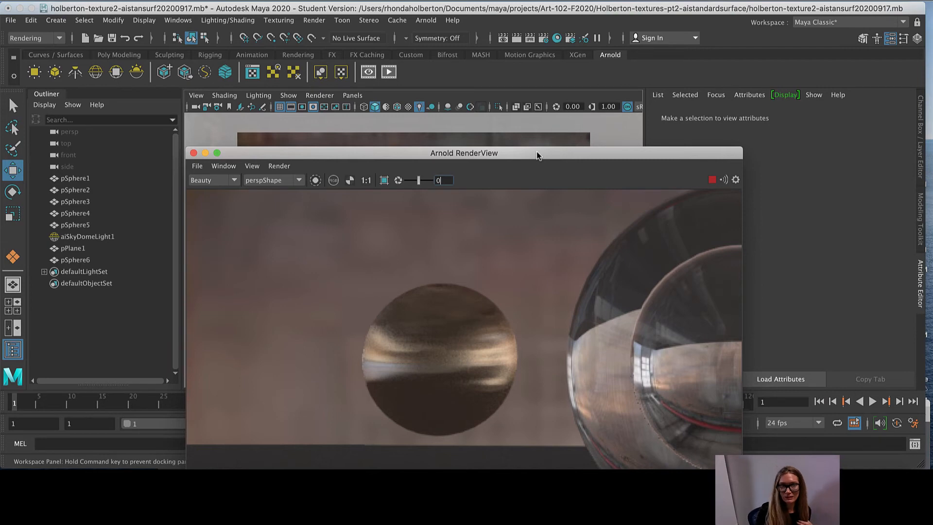
pyautogui.moveTo(537, 154); pyautogui.dragTo(553, 75)
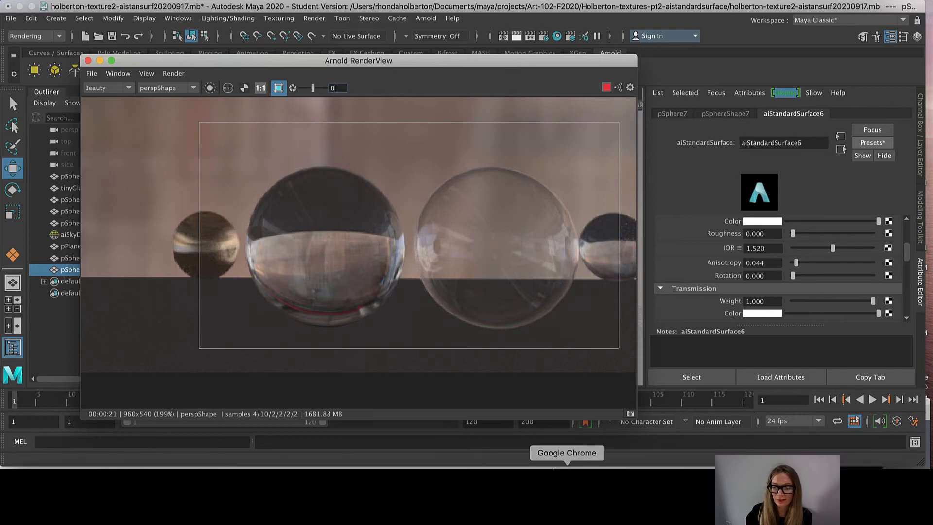
# Switch to Google Chrome and look up the index of refraction for plastic in the Pixel and Poly IOR list.
pyautogui.click(567, 485)
pyautogui.moveTo(534, 439); pyautogui.dragTo(668, 92)
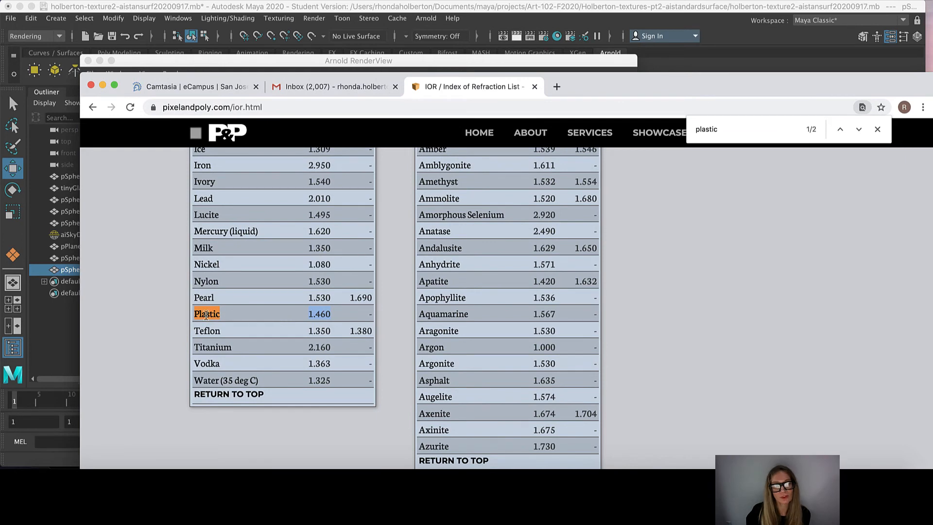
pyautogui.scroll(1, 311, 314)
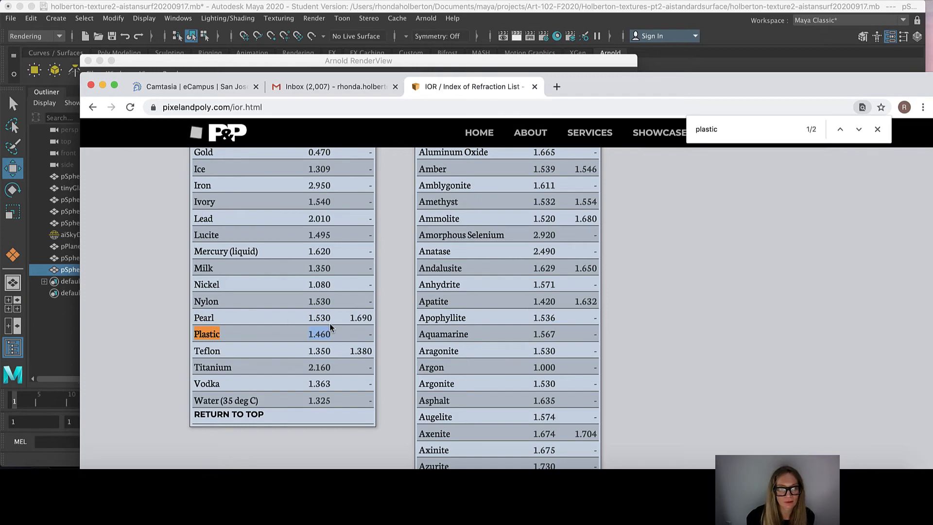
pyautogui.scroll(5, 330, 323)
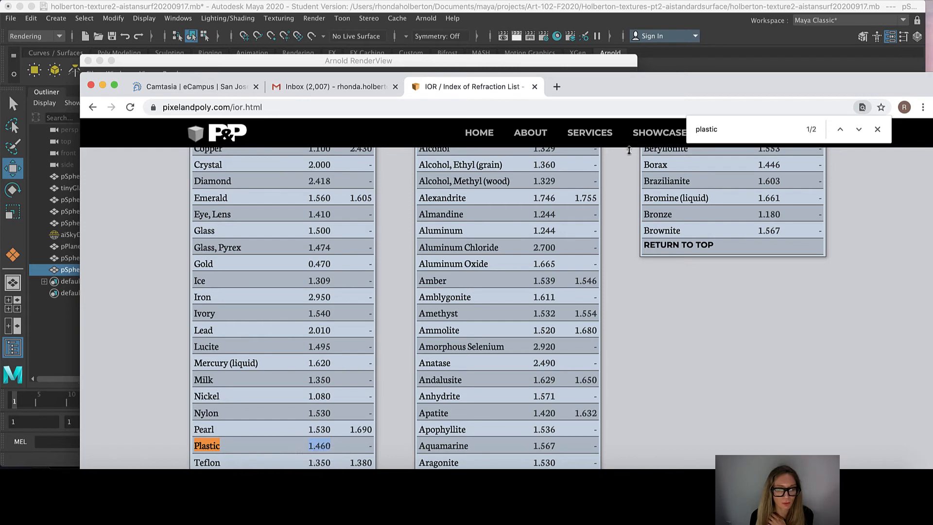
# Back in Maya, set the selected transparent sphere's specular IOR to 1.46 and its Anisotropy to 0.
pyautogui.moveTo(738, 87); pyautogui.dragTo(700, 371)
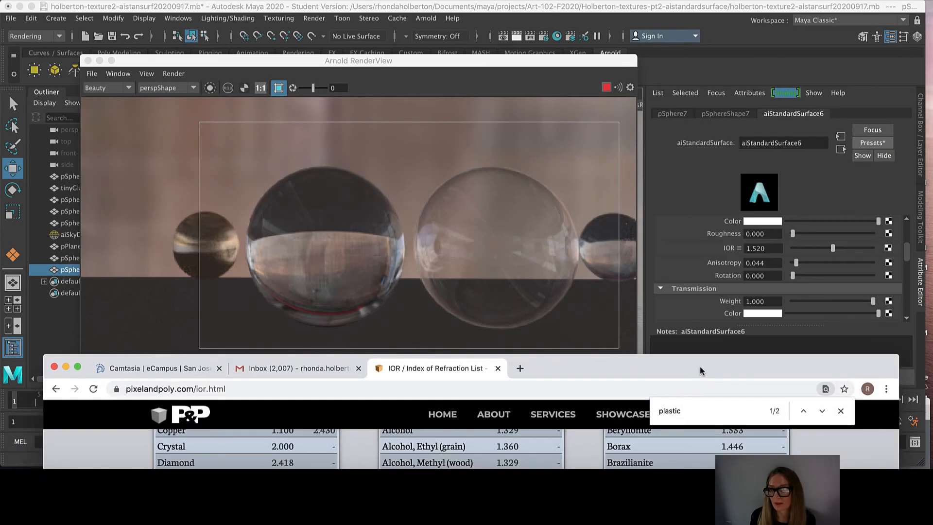
pyautogui.click(774, 247)
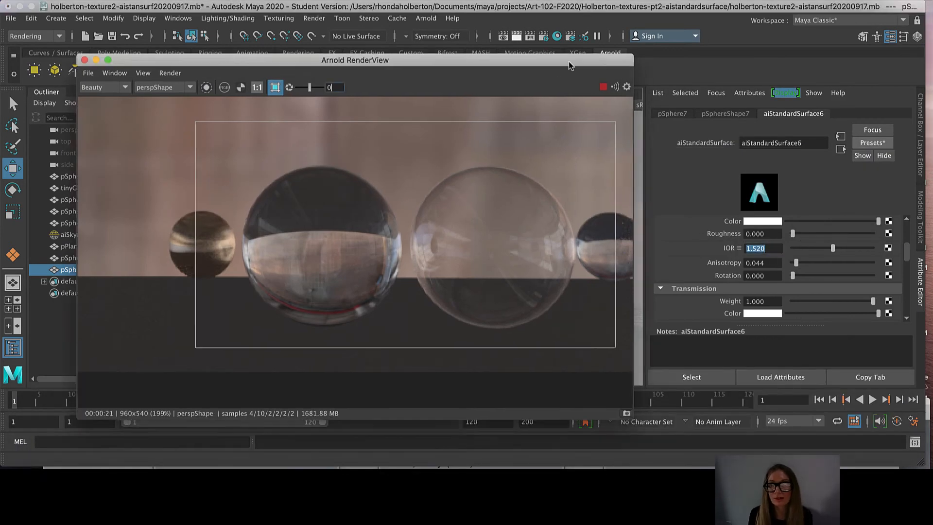
pyautogui.moveTo(486, 60); pyautogui.dragTo(318, 68)
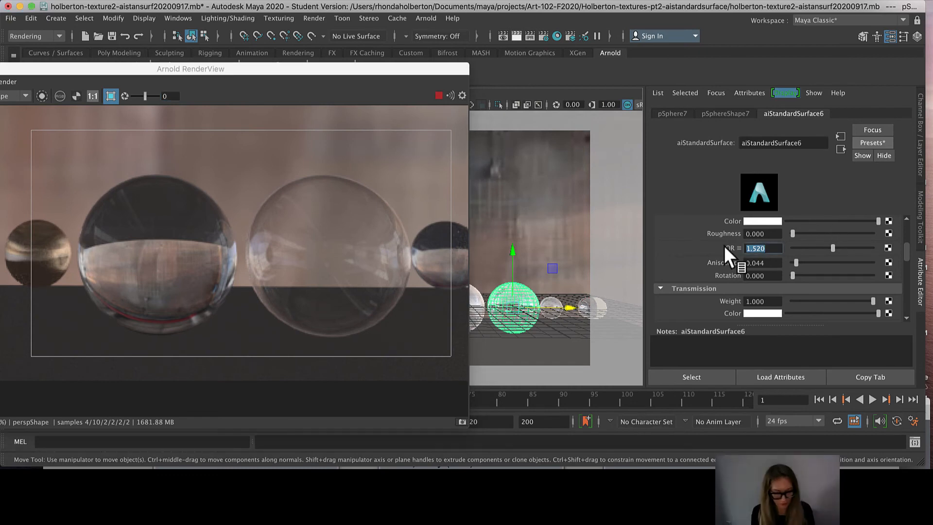
pyautogui.write('1.46')
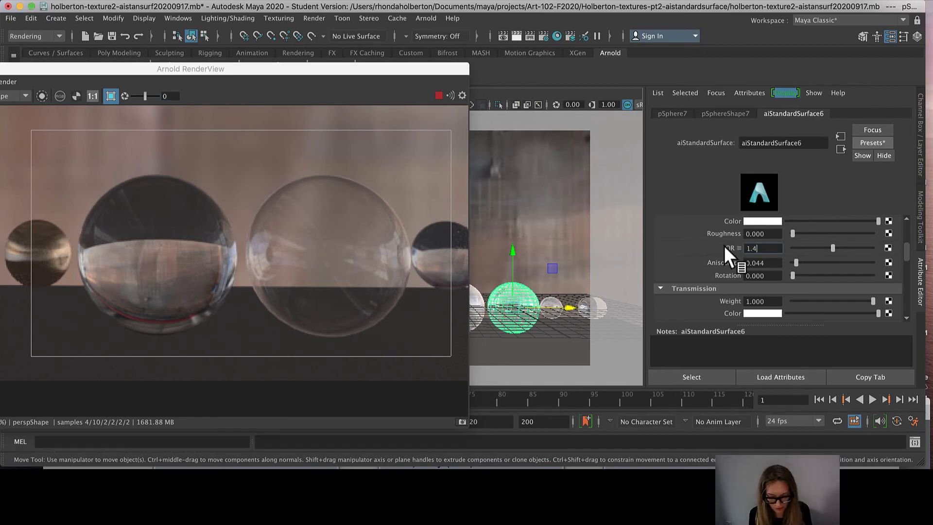
pyautogui.press('Return')
pyautogui.moveTo(795, 263); pyautogui.dragTo(772, 260)
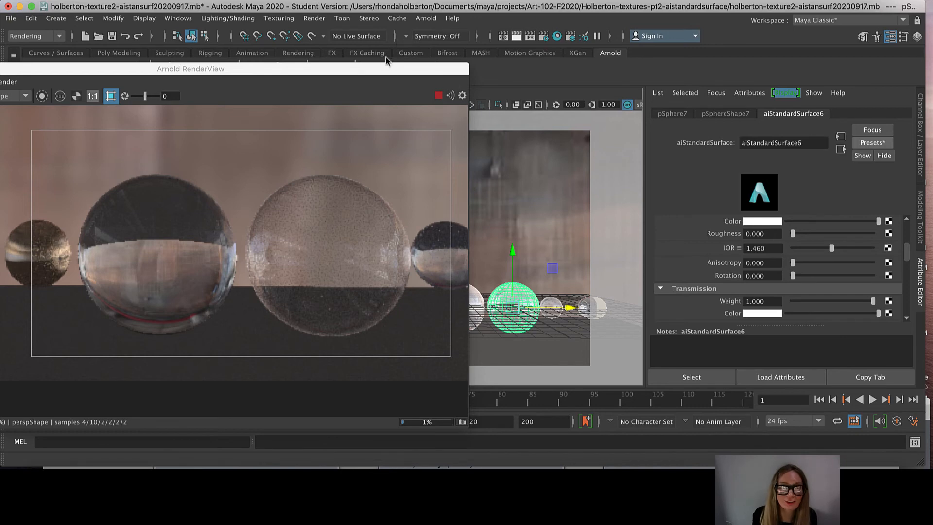
pyautogui.click(411, 80)
pyautogui.moveTo(405, 69); pyautogui.dragTo(545, 21)
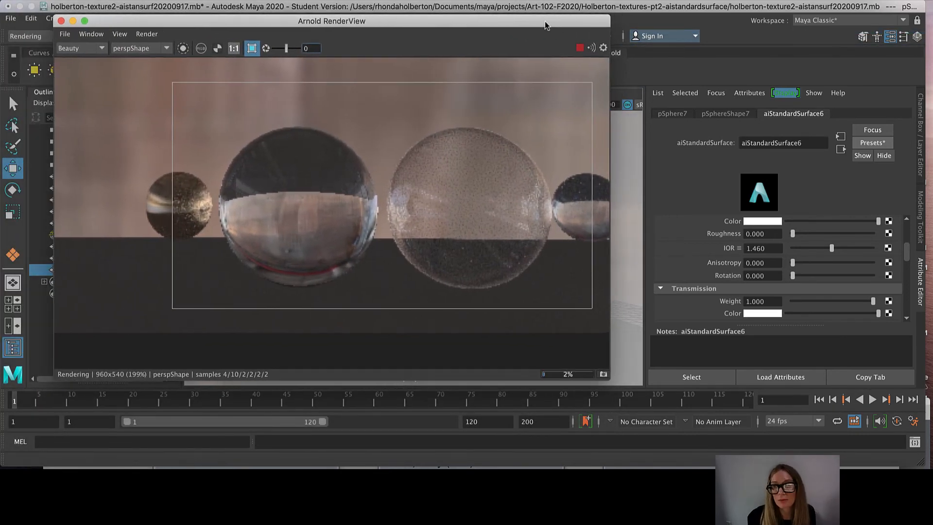
# Switch Thin Walled off and on again in the transparent sphere's material to compare solid and hollow refraction.
pyautogui.scroll(-5, 761, 302)
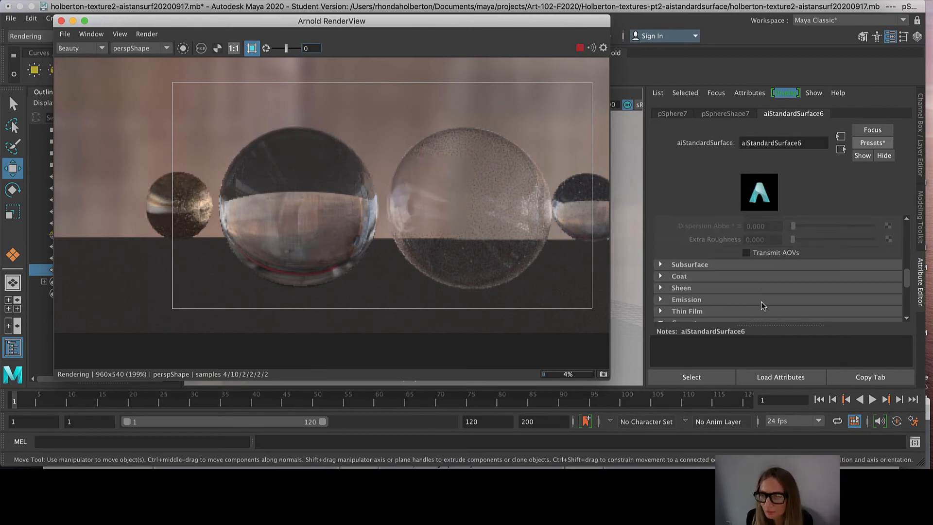
pyautogui.scroll(3, 726, 278)
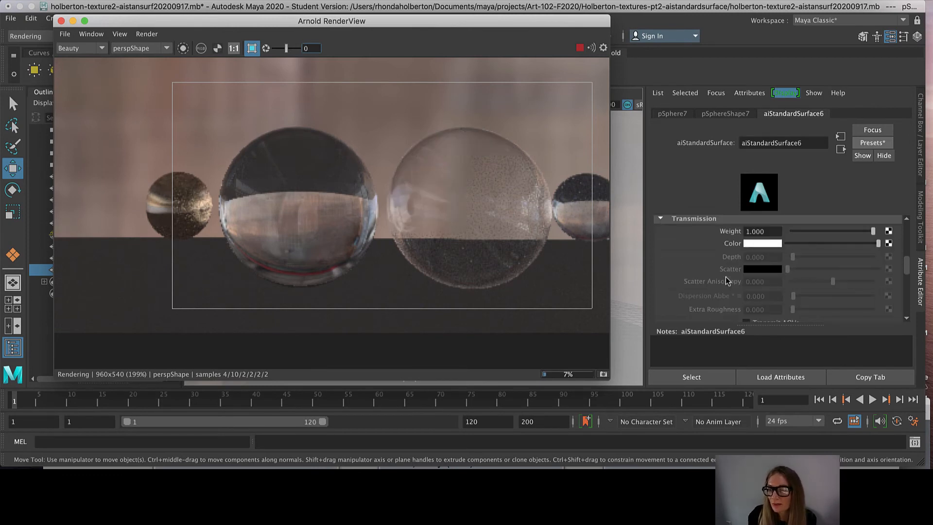
pyautogui.scroll(-3, 726, 281)
pyautogui.click(688, 281)
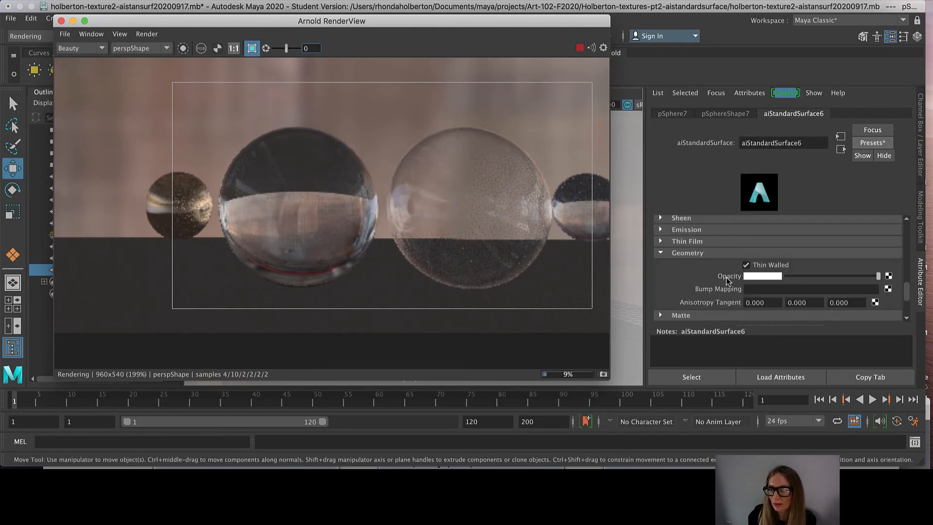
pyautogui.click(747, 265)
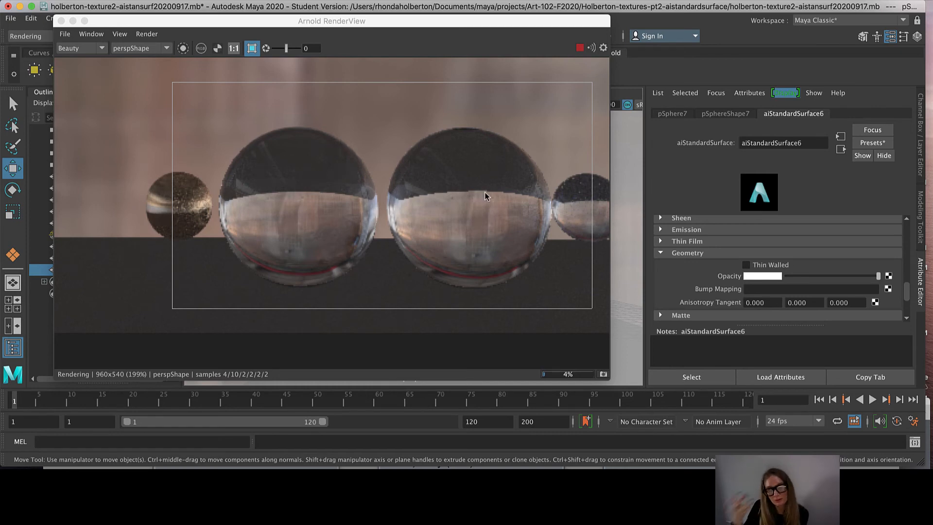
pyautogui.click(746, 265)
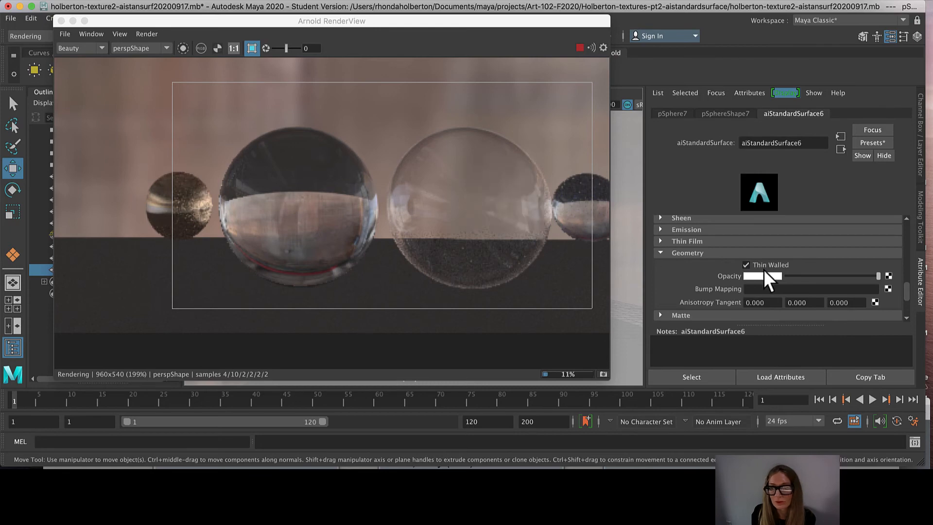
# Try a base Metalness of about 0.6 on the transparent sphere's material, and return it to 0.
pyautogui.scroll(5, 764, 271)
pyautogui.scroll(3, 746, 282)
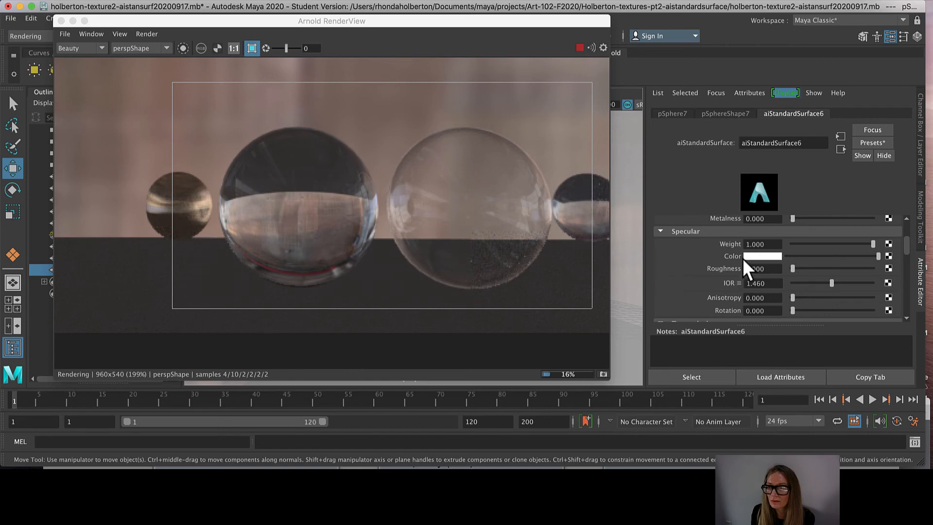
pyautogui.scroll(3, 743, 262)
pyautogui.scroll(-2, 707, 273)
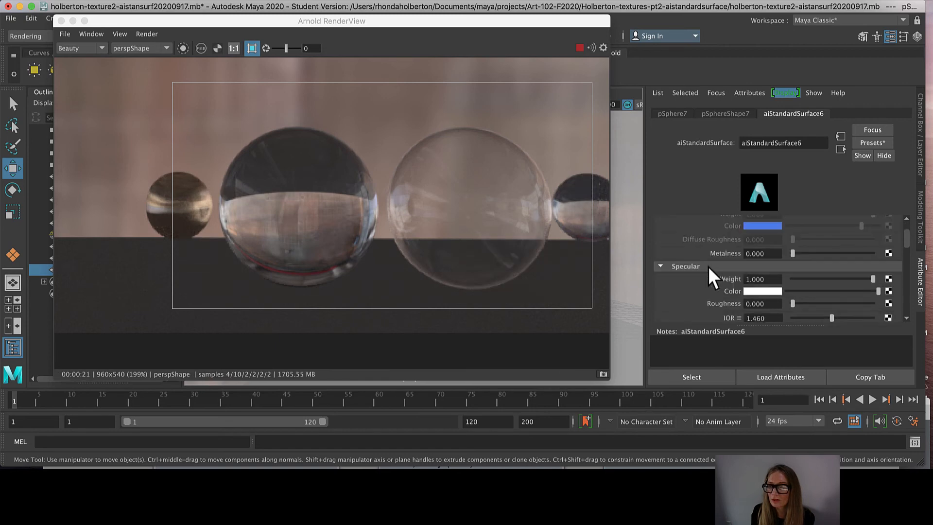
pyautogui.moveTo(791, 252); pyautogui.dragTo(838, 251)
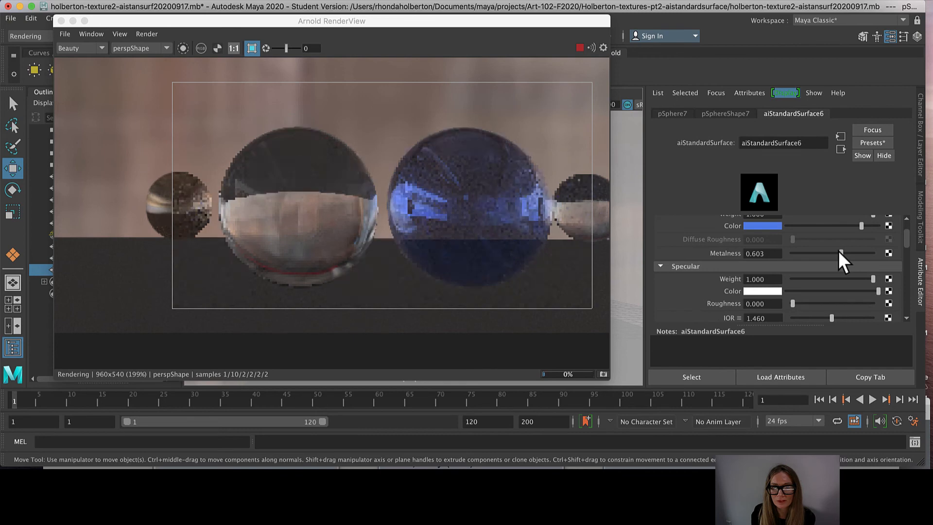
pyautogui.moveTo(838, 250); pyautogui.dragTo(784, 260)
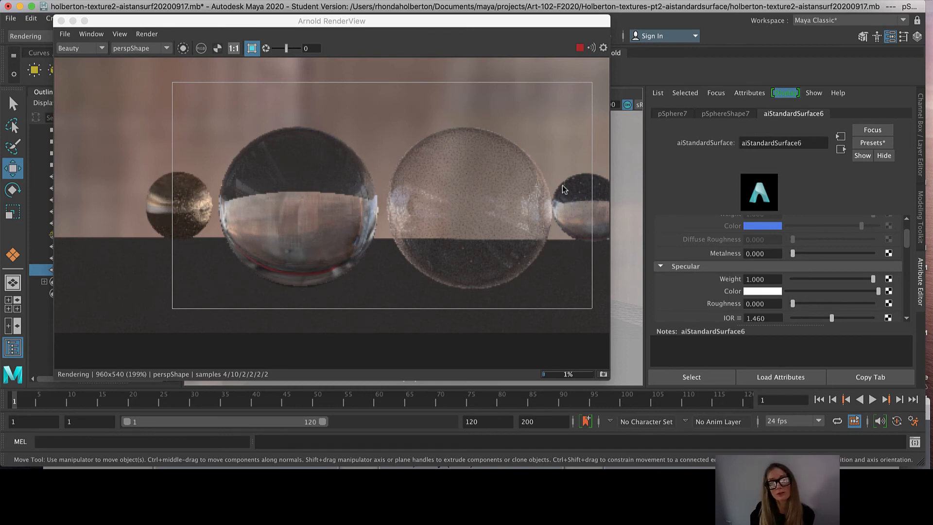
pyautogui.click(864, 142)
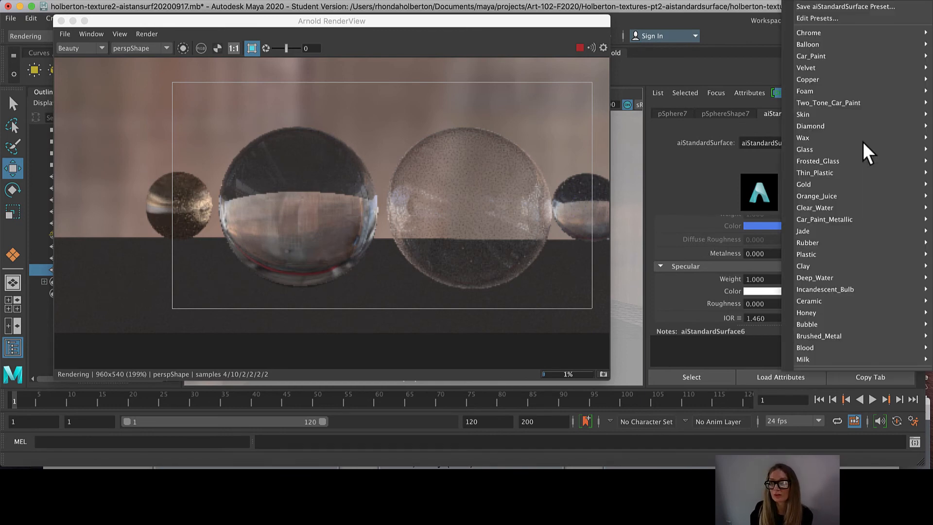
pyautogui.moveTo(821, 167)
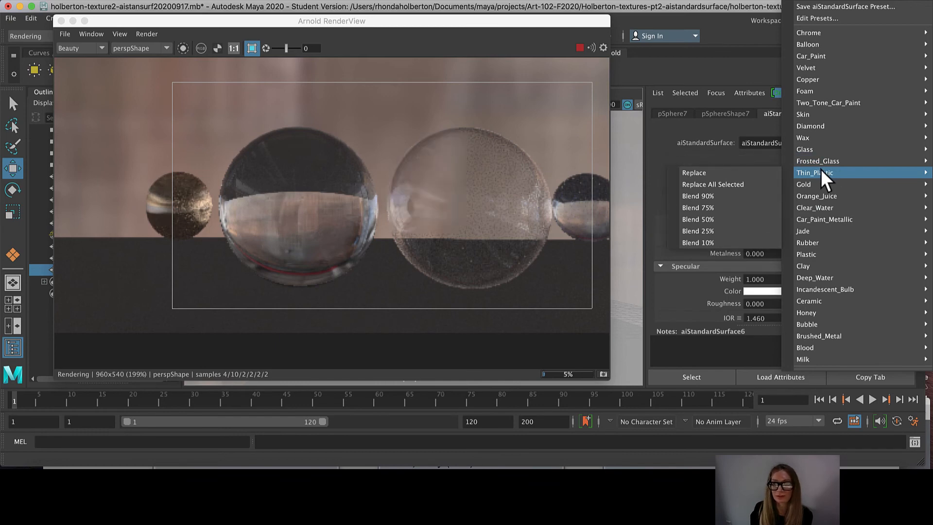
pyautogui.click(698, 173)
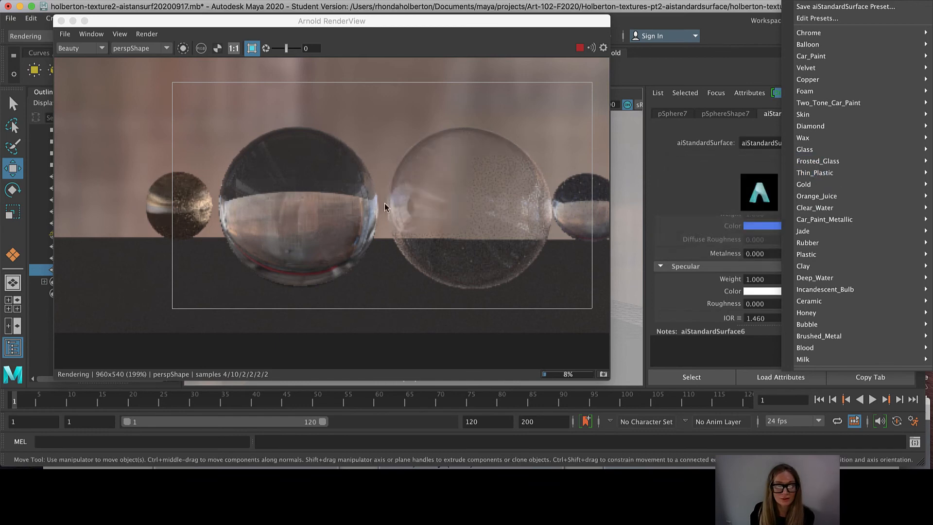
# Select the neighbouring large glass sphere, pSphere6, and replace its material settings with the Thin_Plastic preset.
pyautogui.moveTo(554, 20); pyautogui.dragTo(550, 63)
pyautogui.click(454, 290)
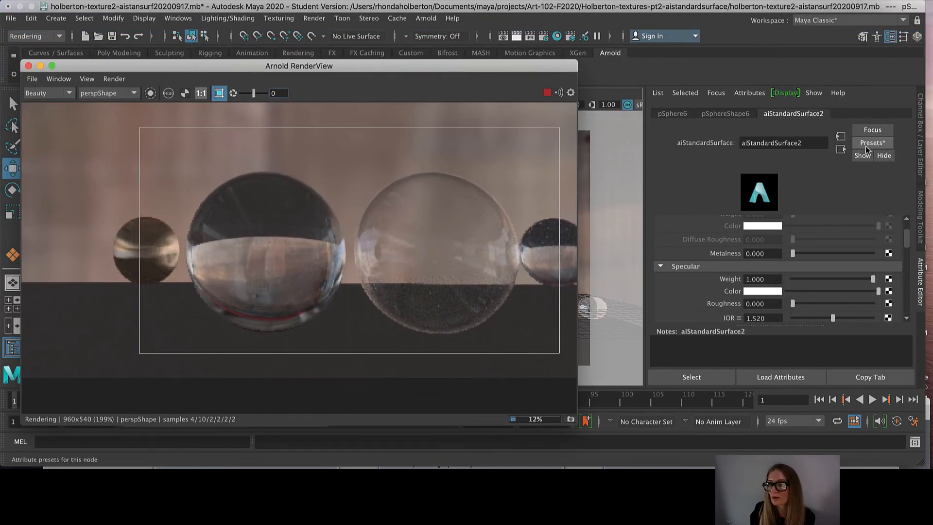
pyautogui.click(865, 146)
pyautogui.moveTo(838, 173)
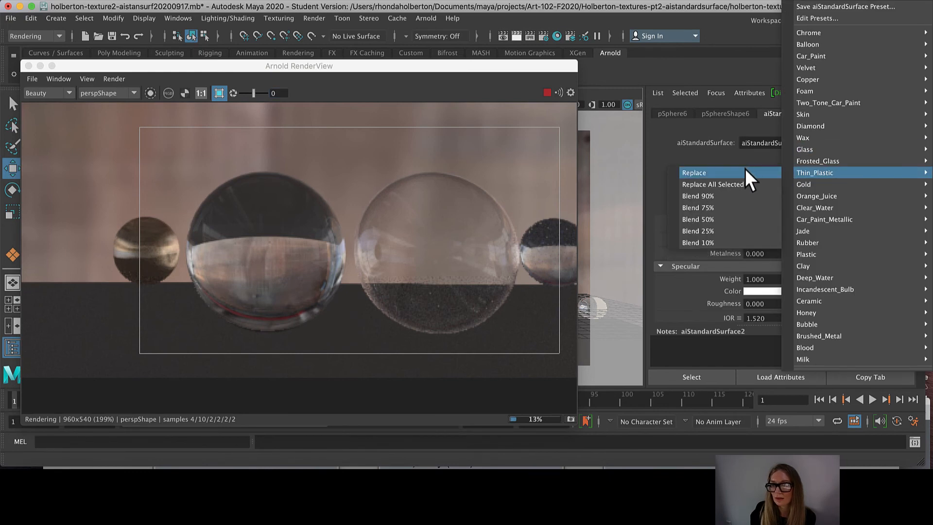
pyautogui.click(745, 168)
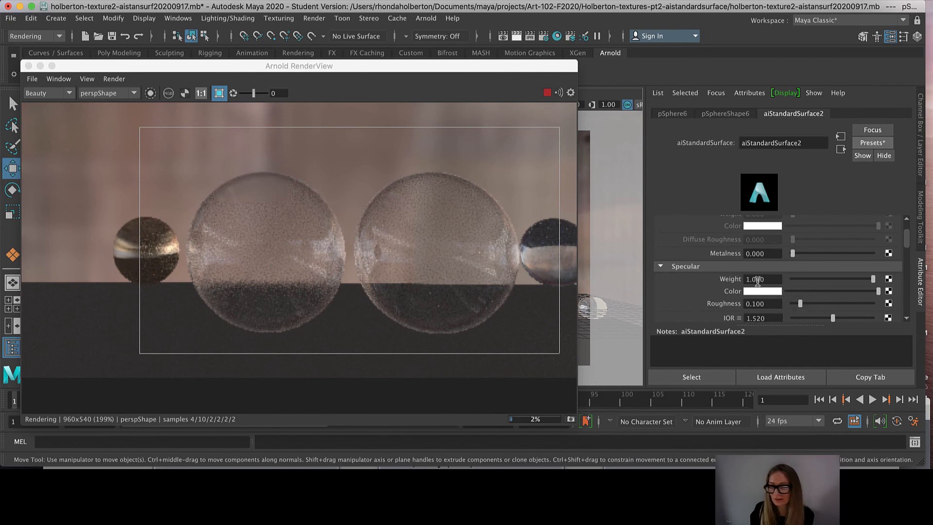
# Review the preset's specular and transmission settings, and set the specular Roughness of the other transparent sphere, pSphere7, to 0.007.
pyautogui.scroll(-3, 767, 305)
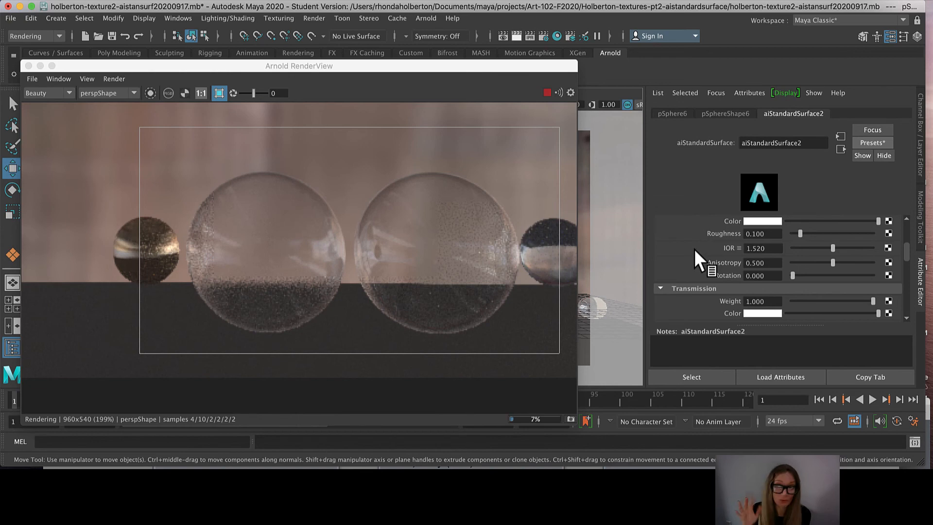
pyautogui.moveTo(768, 265); pyautogui.dragTo(729, 269)
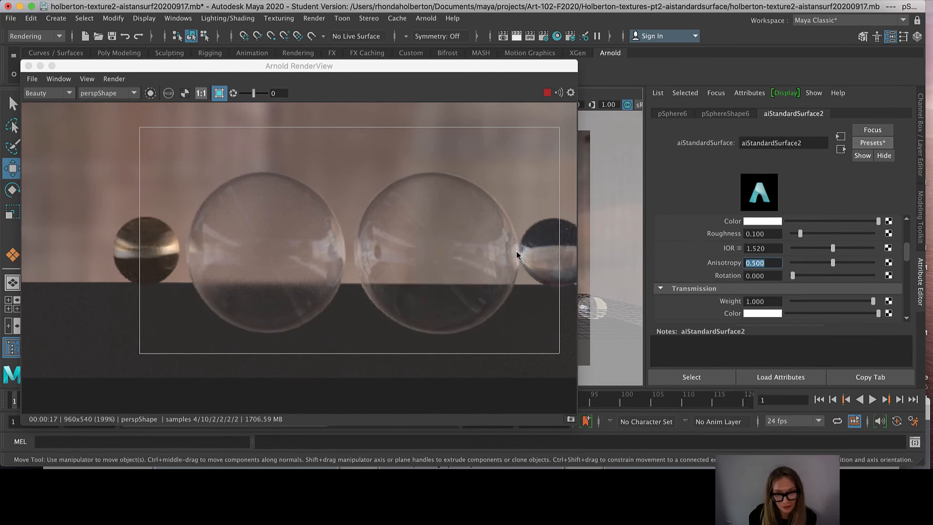
pyautogui.scroll(-5, 759, 282)
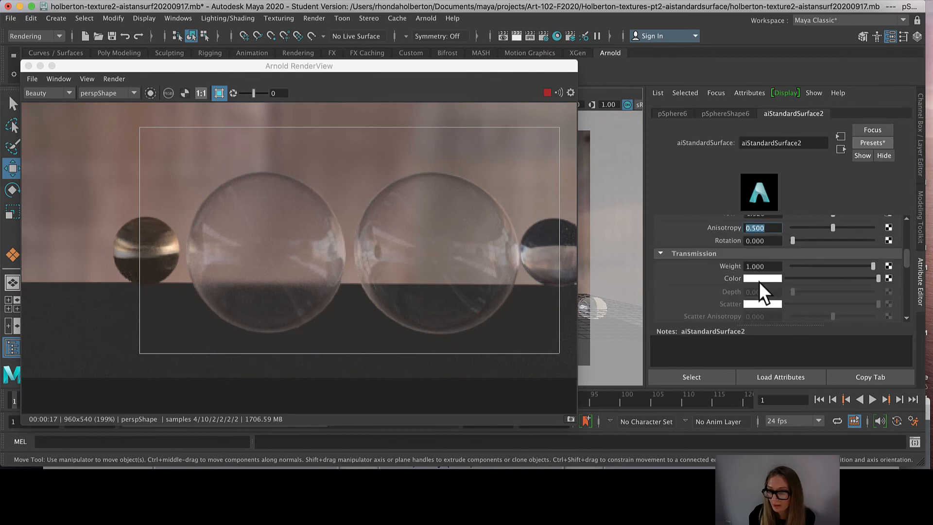
pyautogui.scroll(5, 761, 291)
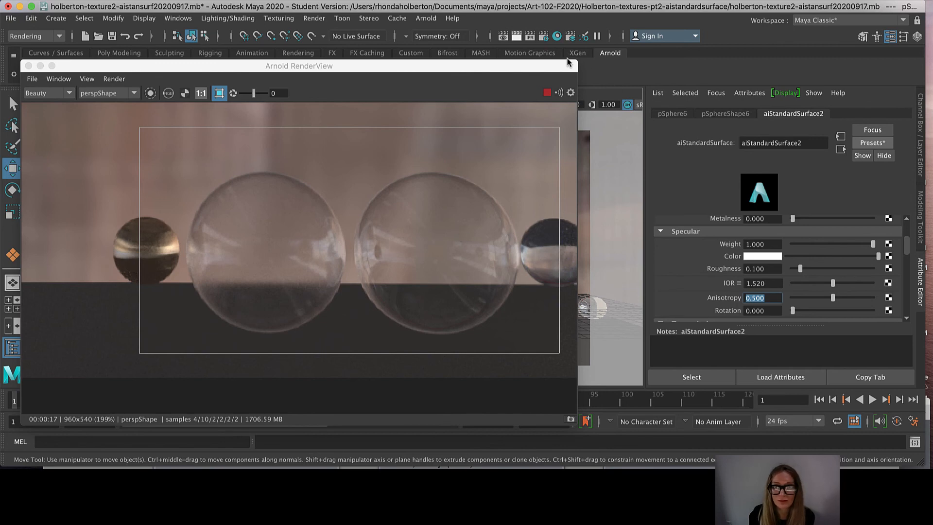
pyautogui.moveTo(559, 66); pyautogui.dragTo(489, 65)
pyautogui.click(526, 301)
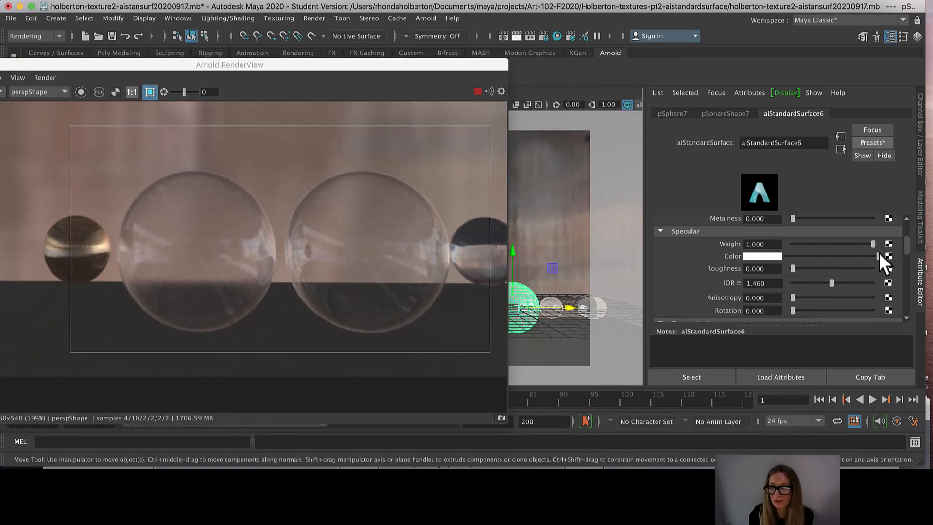
pyautogui.moveTo(794, 270); pyautogui.dragTo(795, 270)
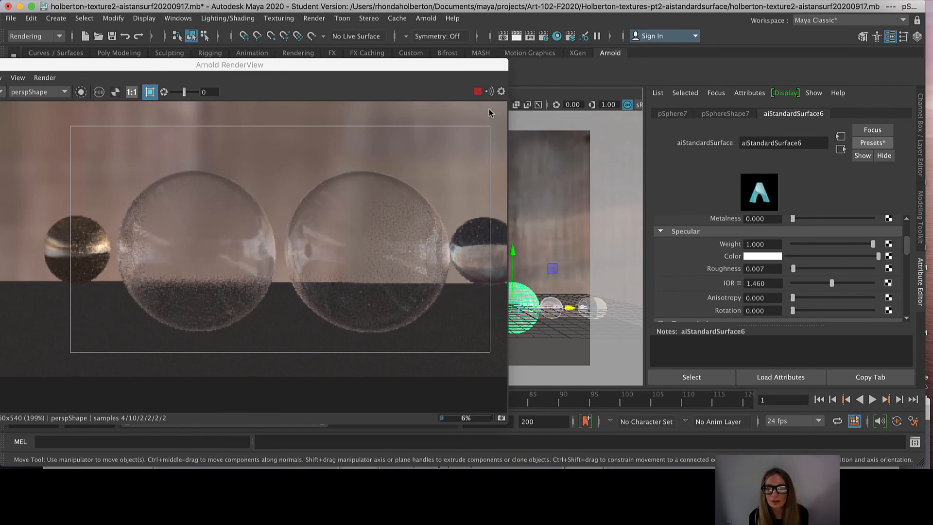
# Delete the transparent sphere pSphere7 from the scene.
pyautogui.moveTo(436, 67); pyautogui.dragTo(421, 55)
pyautogui.click(397, 208)
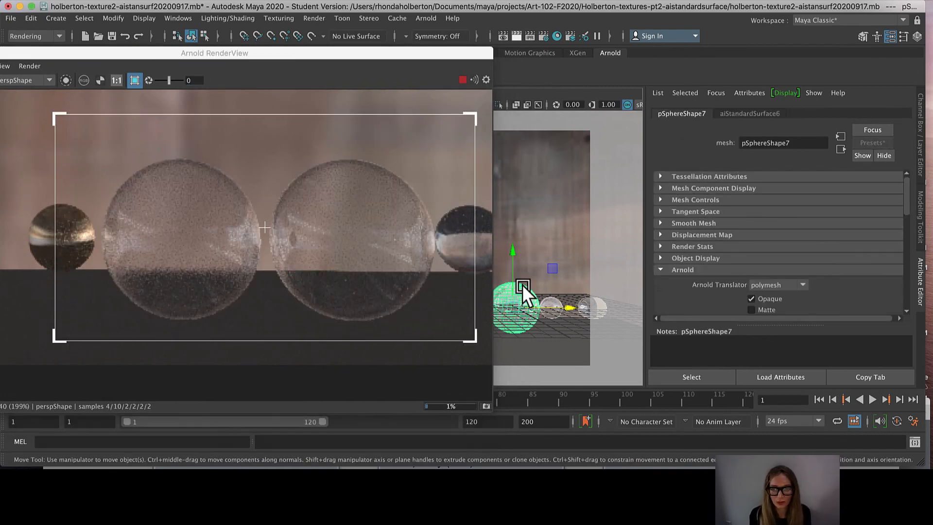
pyautogui.press('Delete')
# Bring the camera closer to the small spheres and select the one for the water material.
pyautogui.scroll(-5, 527, 314)
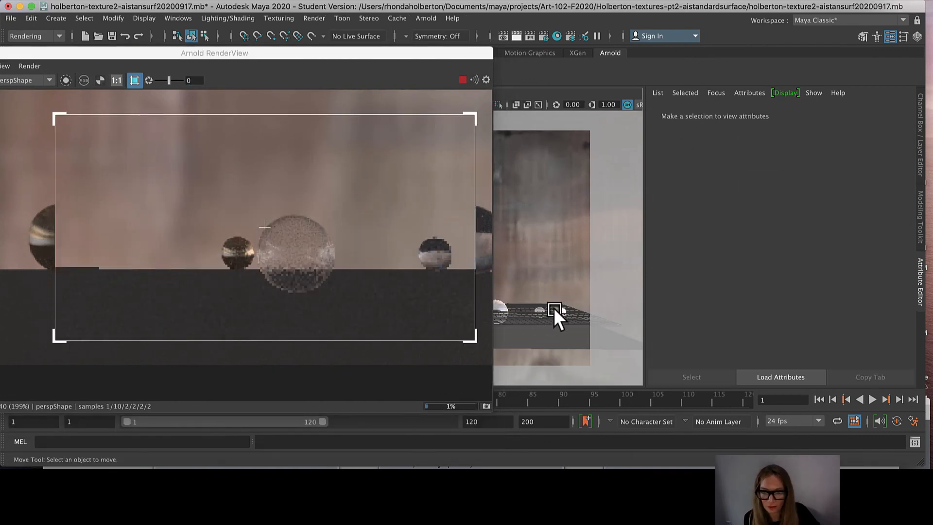
pyautogui.scroll(7, 554, 307)
pyautogui.click(561, 311)
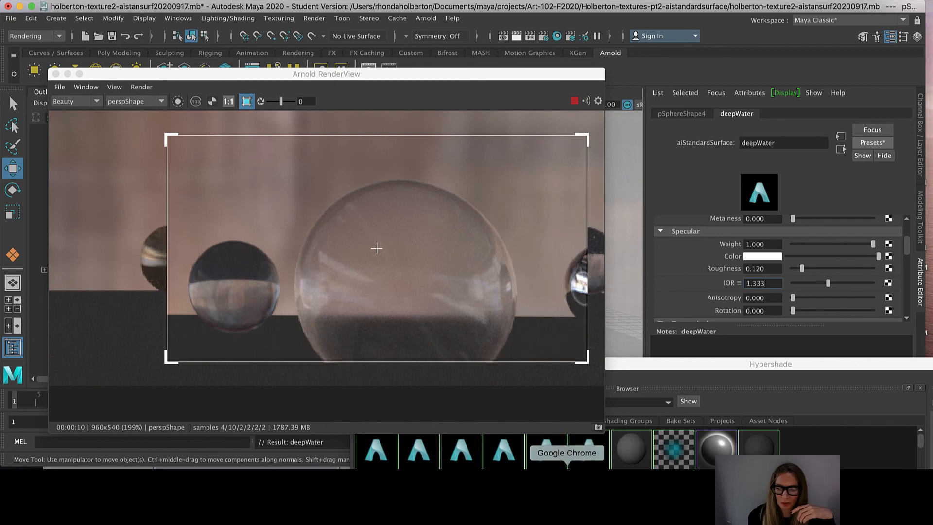
# Switch to Google Chrome and look up the index of refraction for water in the Pixel and Poly IOR list.
pyautogui.click(563, 466)
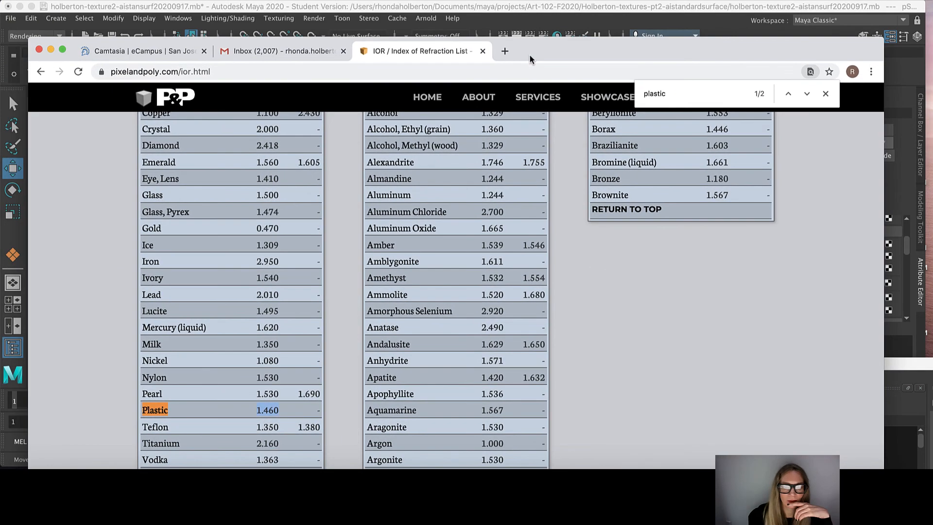
pyautogui.moveTo(531, 59); pyautogui.dragTo(529, 53)
pyautogui.scroll(-2, 302, 289)
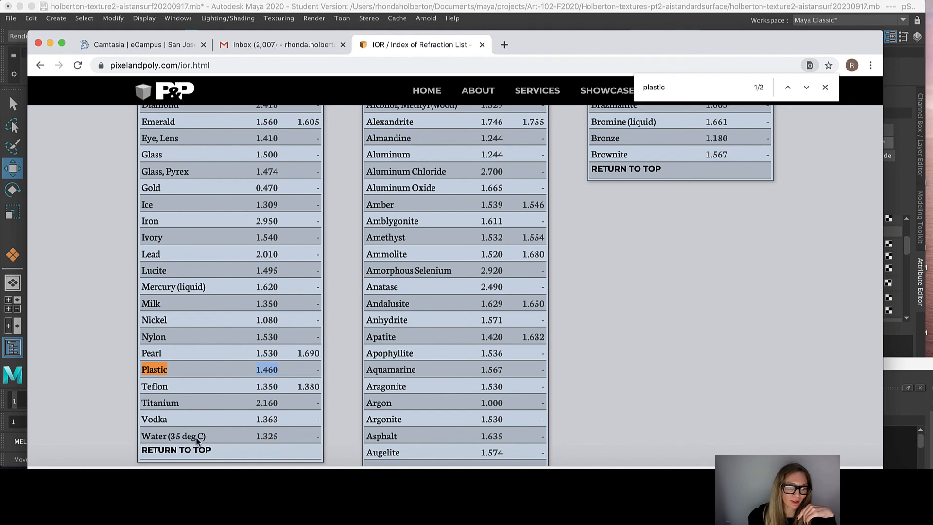
pyautogui.moveTo(586, 39); pyautogui.dragTo(602, 433)
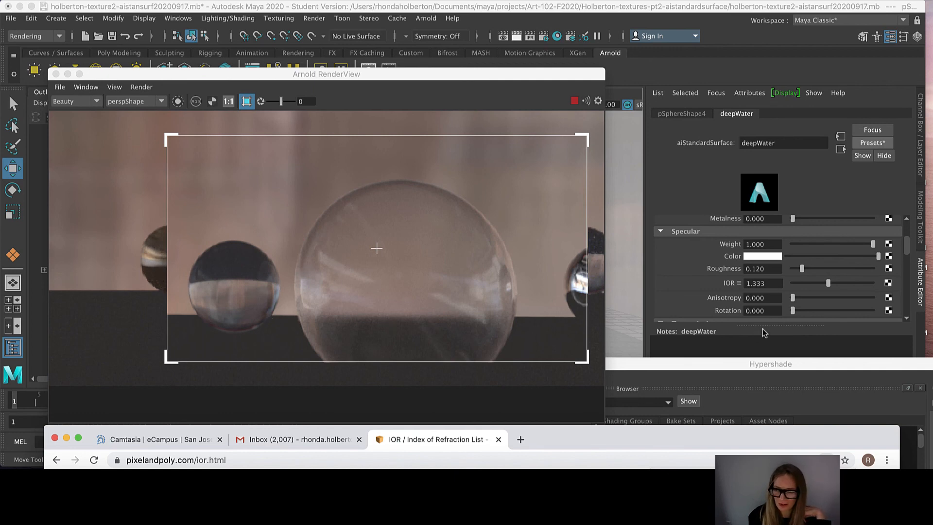
# Back in Maya, examine the deepWater material's Base, Specular and Transmission attributes and try opening its specular Color.
pyautogui.scroll(2, 781, 284)
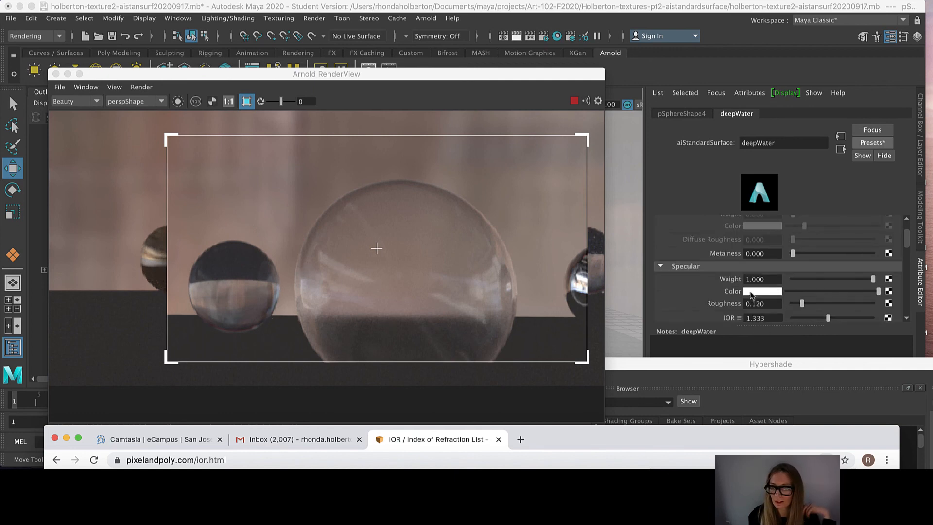
pyautogui.scroll(2, 751, 290)
pyautogui.scroll(-2, 752, 290)
pyautogui.scroll(2, 752, 290)
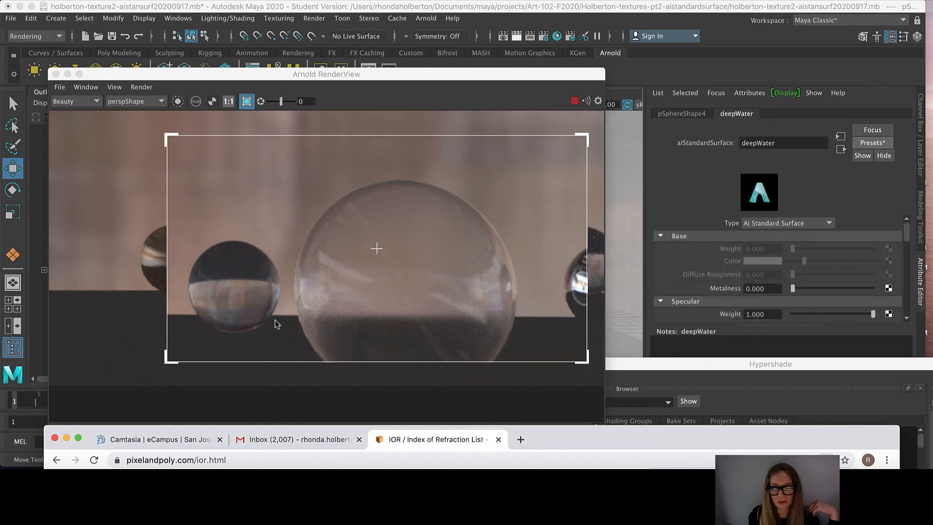
pyautogui.scroll(-2, 803, 287)
pyautogui.scroll(-6, 803, 287)
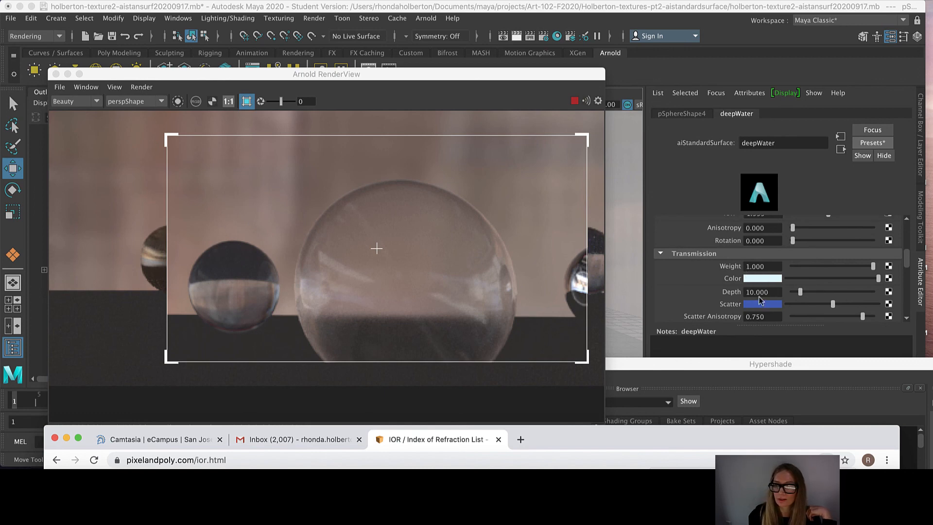
pyautogui.scroll(4, 772, 310)
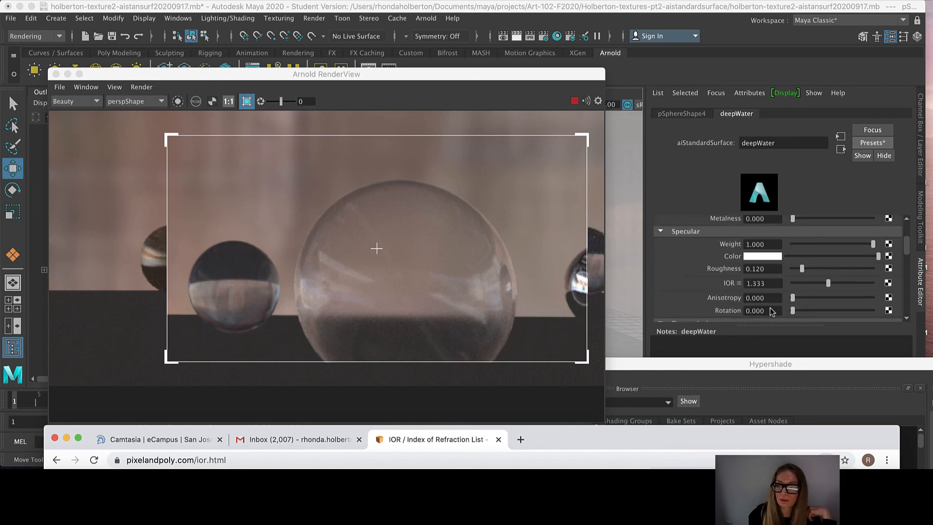
pyautogui.click(752, 256)
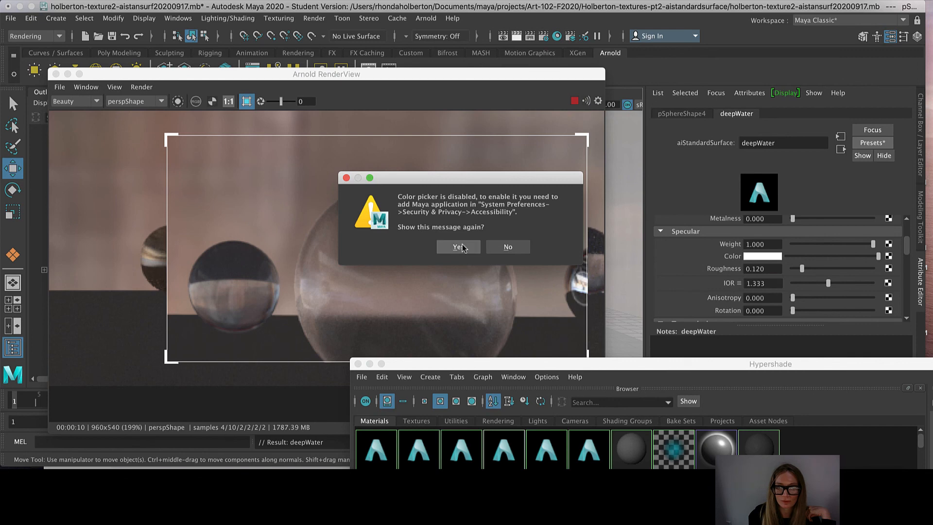
pyautogui.click(508, 247)
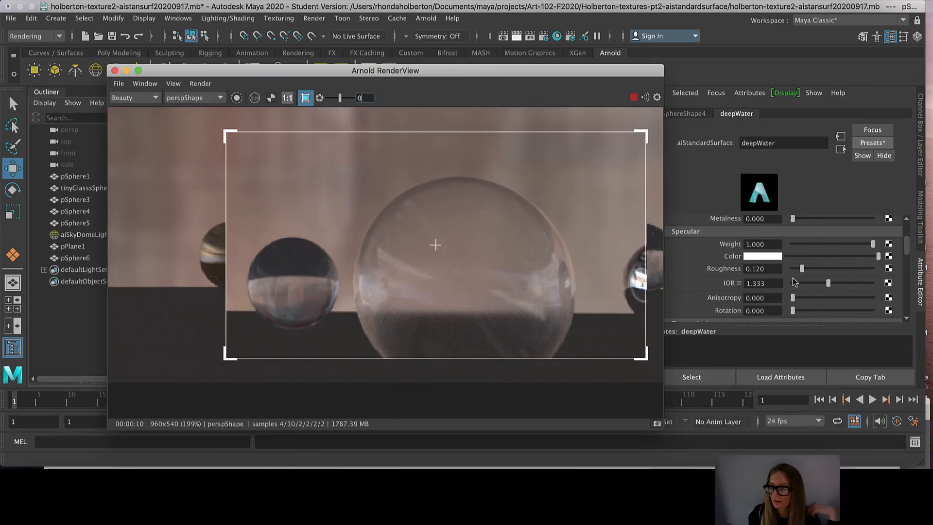
# Enable Thin Walled in the Geometry settings of the deepWater material.
pyautogui.scroll(4, 792, 278)
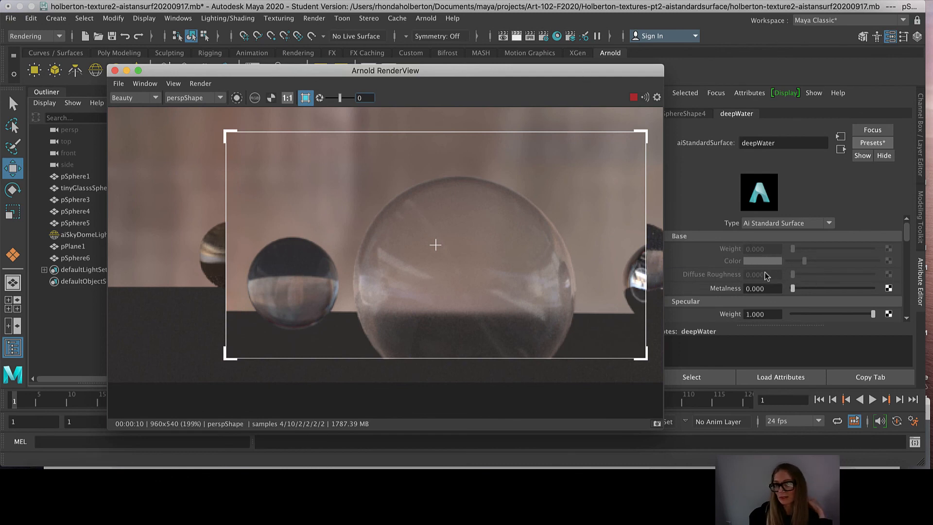
pyautogui.scroll(-3, 776, 260)
pyautogui.scroll(-3, 776, 260)
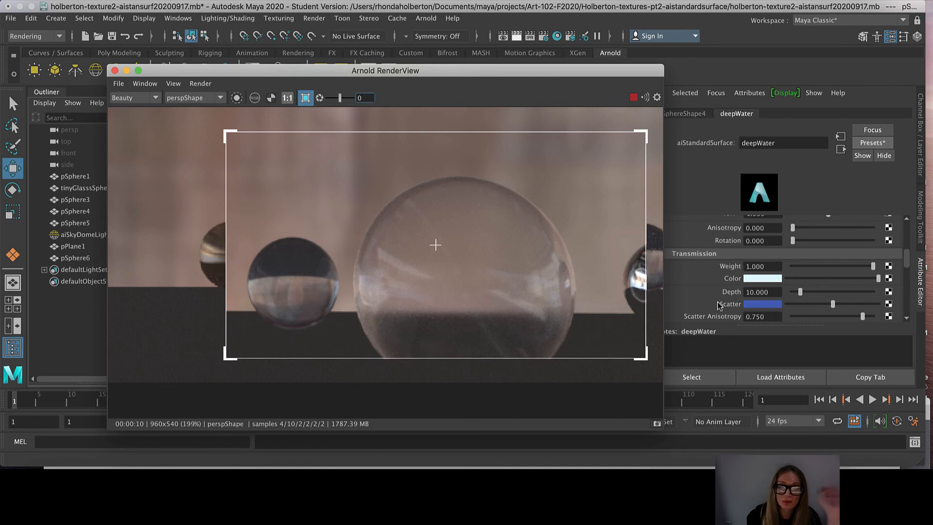
pyautogui.scroll(-5, 688, 290)
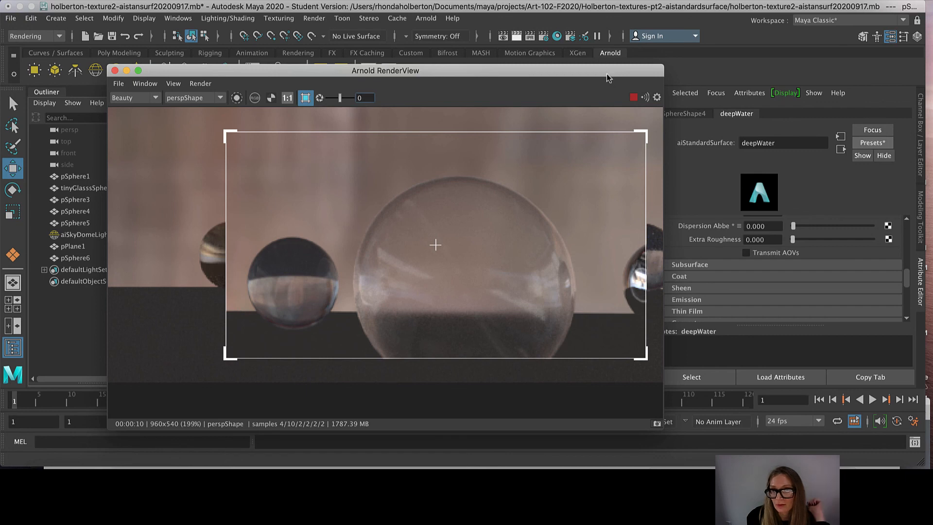
pyautogui.moveTo(607, 74); pyautogui.dragTo(554, 78)
pyautogui.scroll(-3, 700, 300)
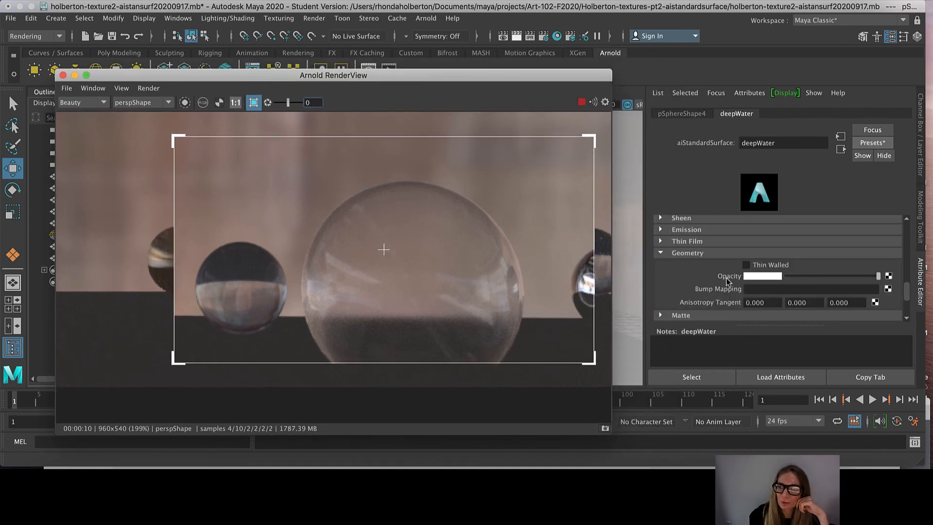
pyautogui.click(746, 265)
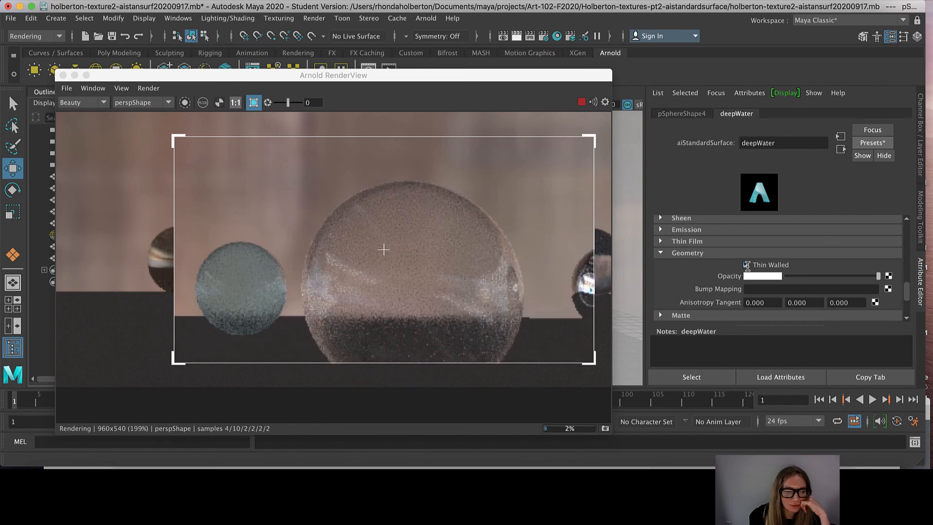